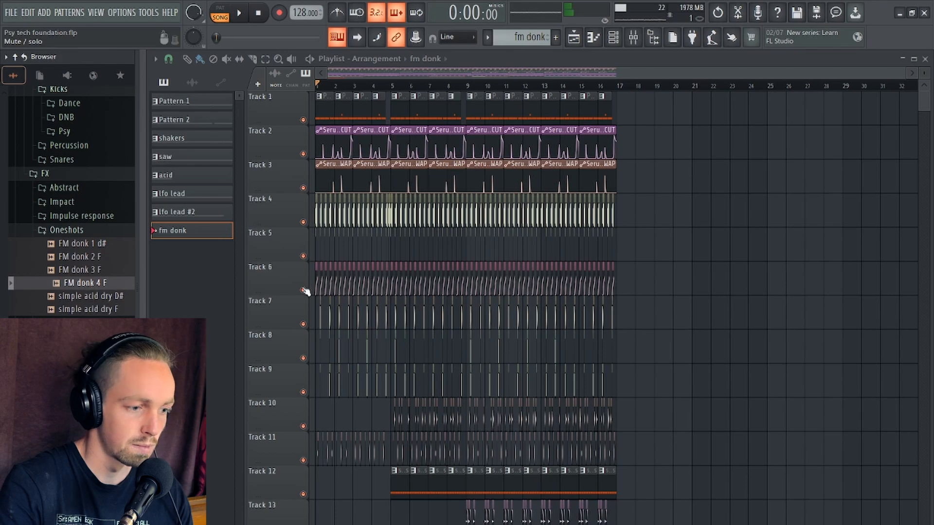
- Collapse the Oneshots sample folder and look over the playlist tracks of the arrangement
{"action": "left_click", "coordinate": [95, 233]}
{"action": "scroll", "coordinate": [321, 334], "scroll_direction": "down", "scroll_amount": 3}
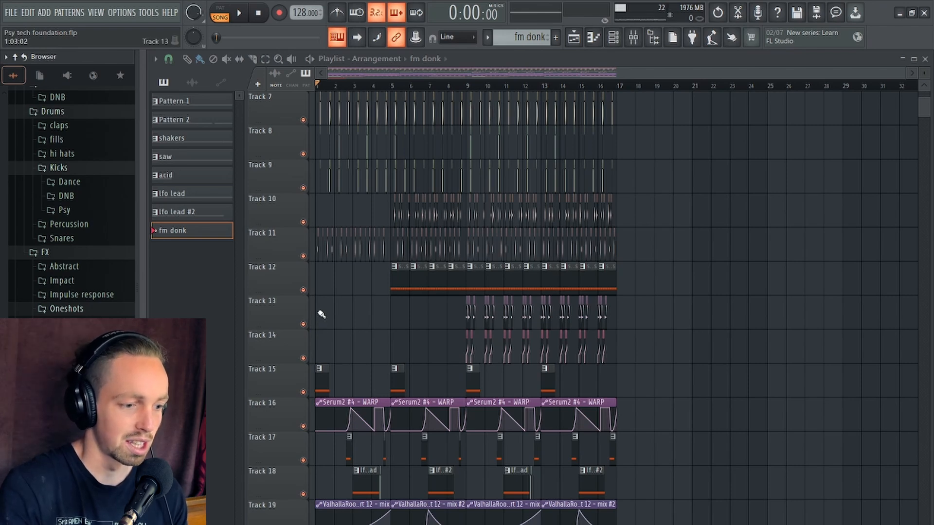
{"action": "scroll", "coordinate": [321, 312], "scroll_direction": "up", "scroll_amount": 3}
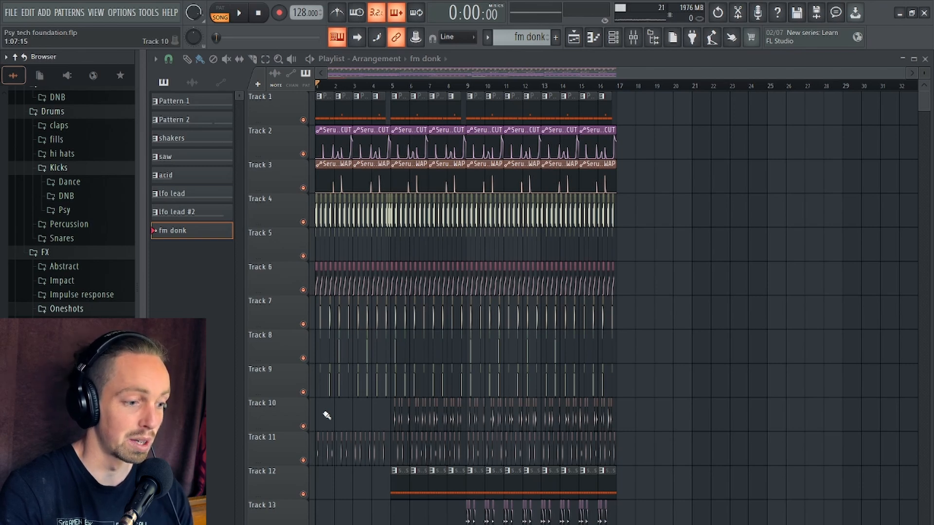
{"action": "scroll", "coordinate": [326, 415], "scroll_direction": "down", "scroll_amount": 1}
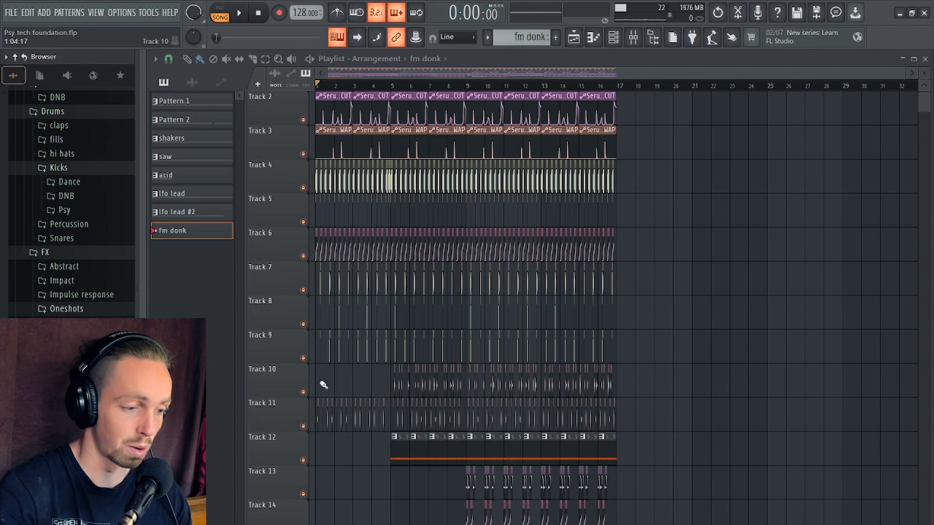
{"action": "scroll", "coordinate": [323, 385], "scroll_direction": "down", "scroll_amount": 9}
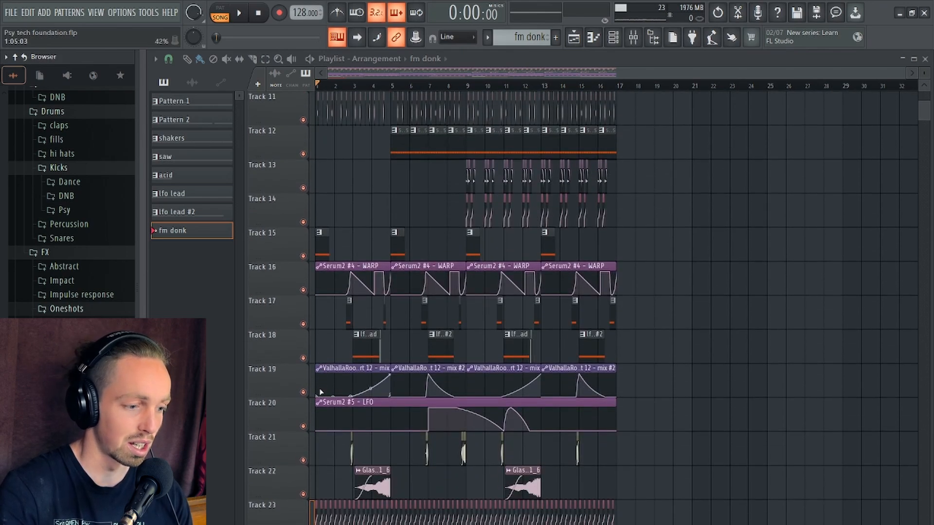
{"action": "scroll", "coordinate": [321, 391], "scroll_direction": "up", "scroll_amount": 3}
{"action": "scroll", "coordinate": [320, 392], "scroll_direction": "down", "scroll_amount": 6}
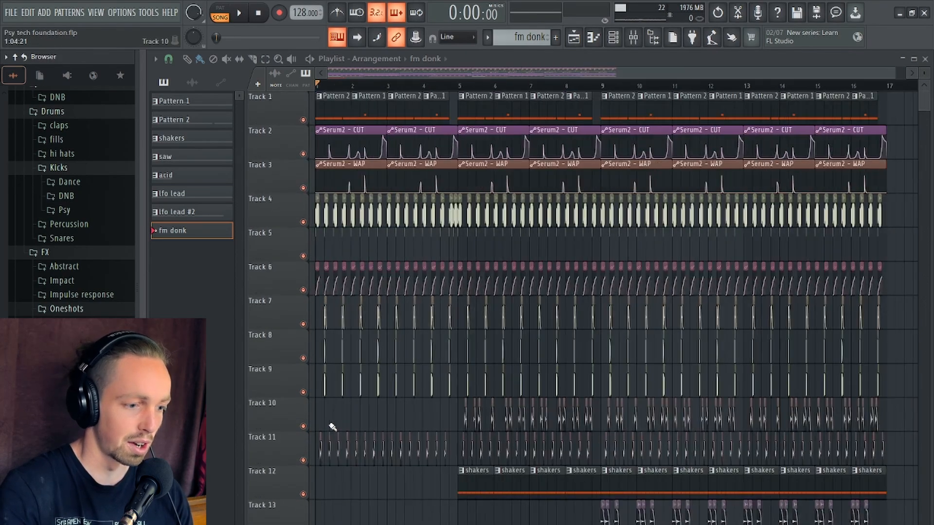
{"action": "scroll", "coordinate": [332, 426], "scroll_direction": "down", "scroll_amount": 2}
{"action": "scroll", "coordinate": [334, 429], "scroll_direction": "down", "scroll_amount": 3}
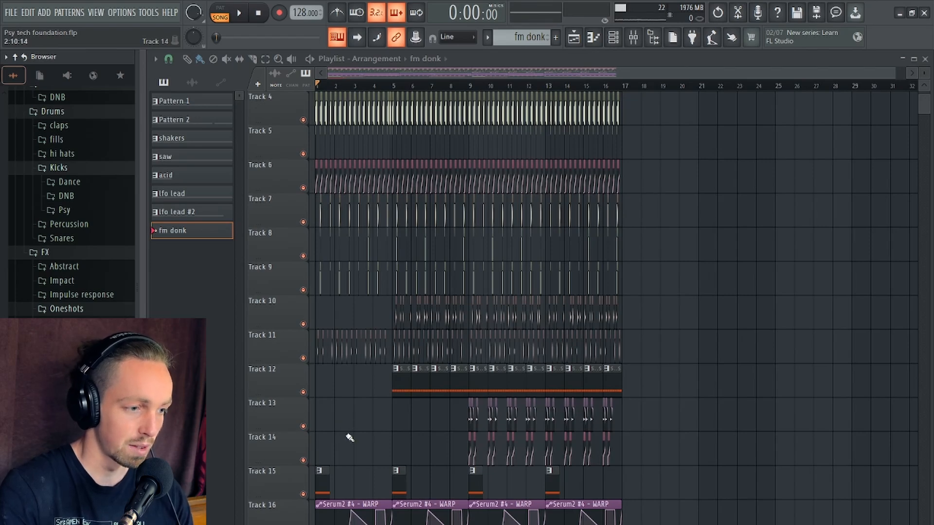
- Play the arrangement through to bar 17 while following its lower tracks, and stop playback at the end
{"action": "key", "text": "space"}
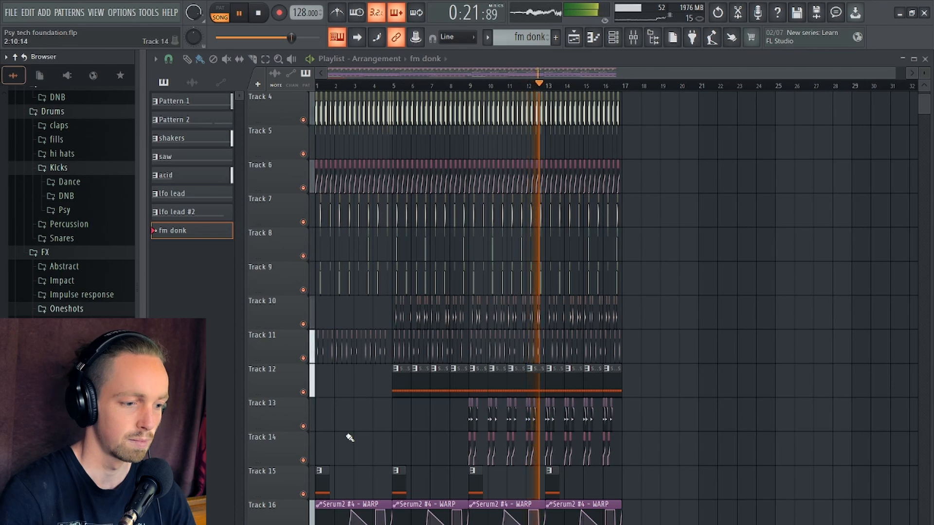
{"action": "scroll", "coordinate": [349, 438], "scroll_direction": "down", "scroll_amount": 2}
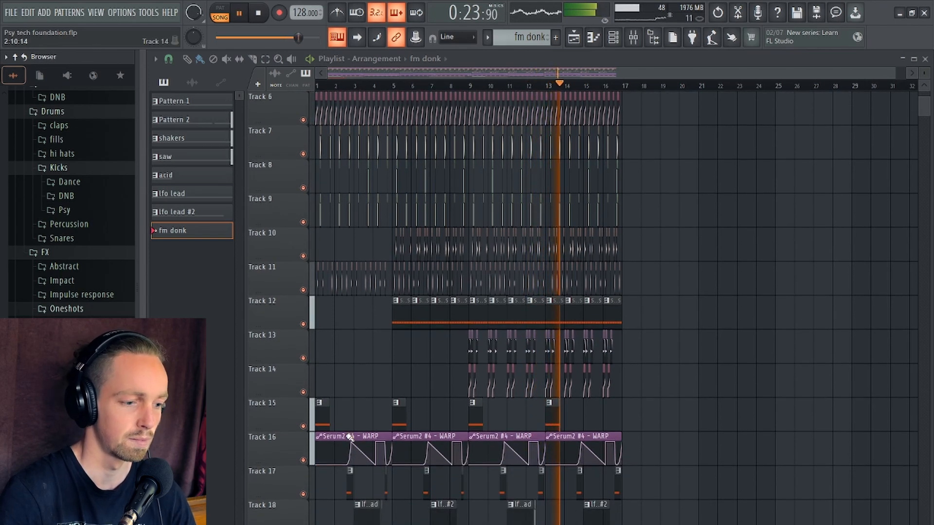
{"action": "scroll", "coordinate": [384, 360], "scroll_direction": "down", "scroll_amount": 2}
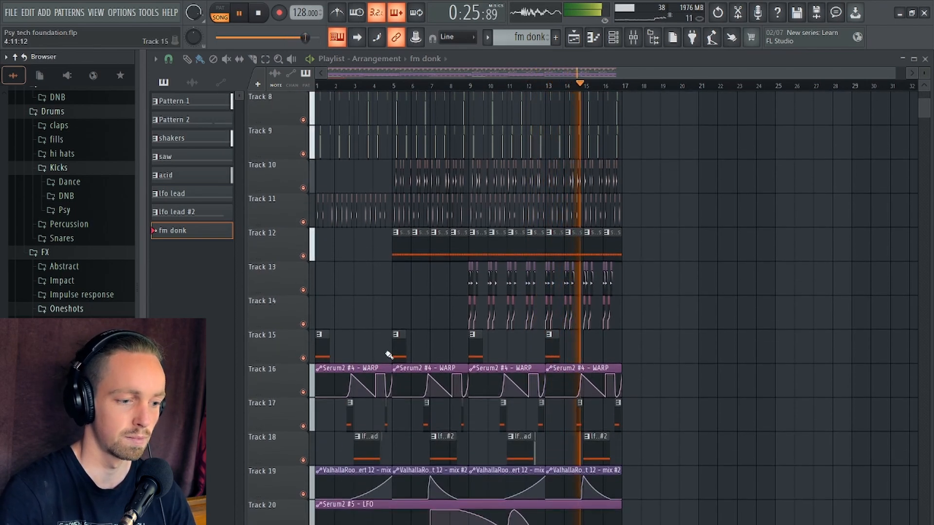
{"action": "scroll", "coordinate": [389, 355], "scroll_direction": "down", "scroll_amount": 2}
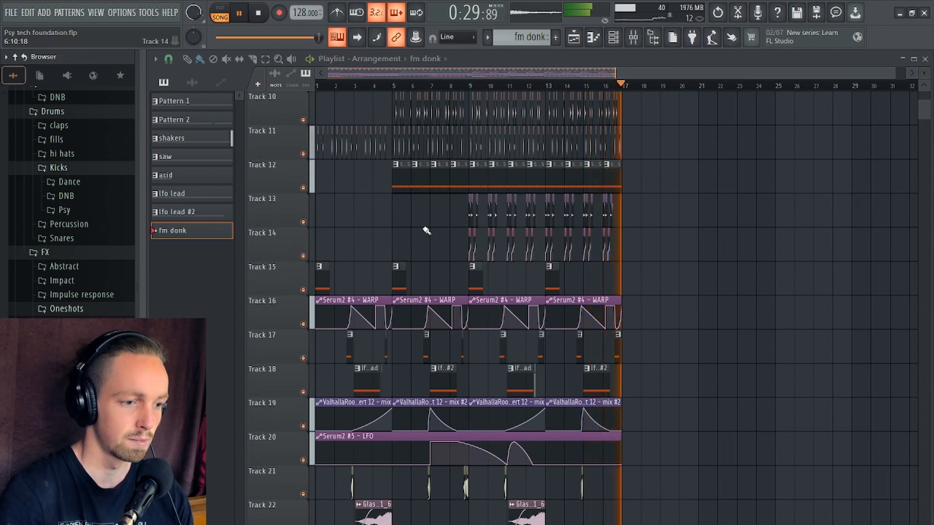
{"action": "key", "text": "space"}
- Solo playlist Track 28, which holds the fm donk pattern clip
{"action": "scroll", "coordinate": [426, 231], "scroll_direction": "down", "scroll_amount": 10}
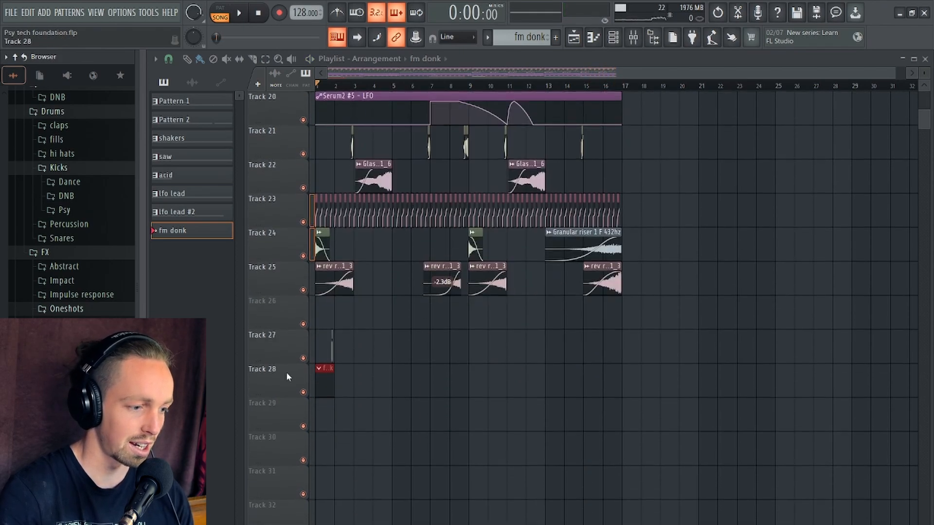
{"action": "right_click", "coordinate": [303, 392]}
{"action": "scroll", "coordinate": [305, 396], "scroll_direction": "up", "scroll_amount": 5}
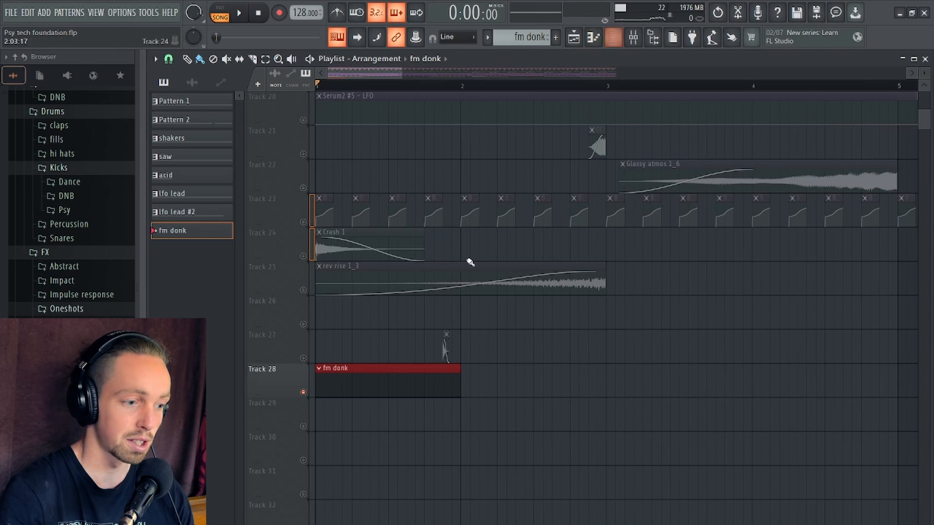
- Place an F1 note at the start of the fm donk pattern in the piano roll and raise it one octave
{"action": "double_click", "coordinate": [354, 390]}
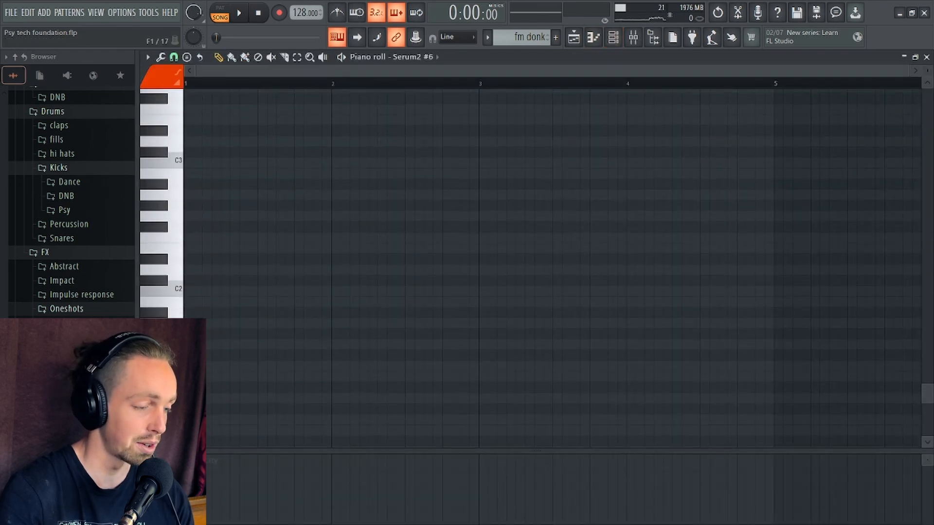
{"action": "left_click", "coordinate": [194, 387]}
{"action": "key", "text": "ctrl+Up"}
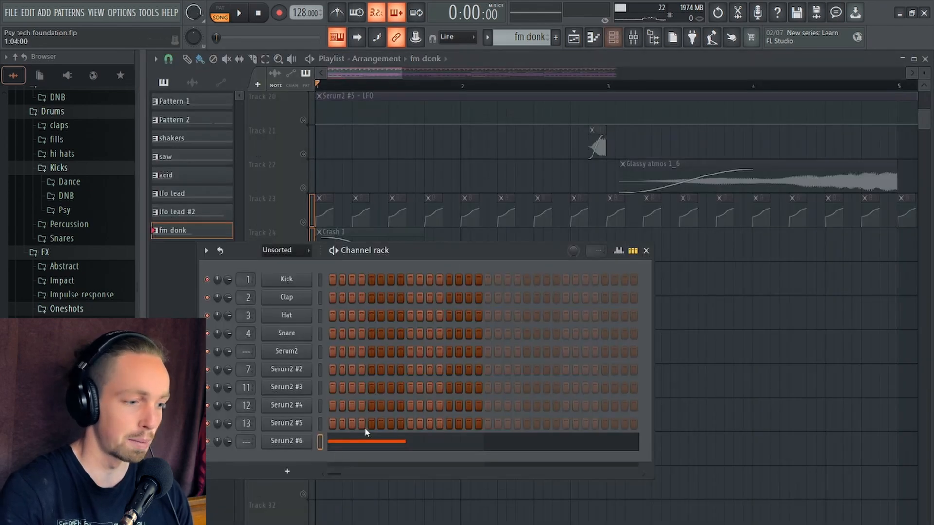
- In Serum2 #6, set oscillator A to a sine wave, enable oscillator B with a sine wave, and set both random phases to 0
{"action": "key", "text": "F7"}
{"action": "left_click", "coordinate": [287, 443]}
{"action": "left_click_drag", "start_coordinate": [370, 130], "coordinate": [331, 78]}
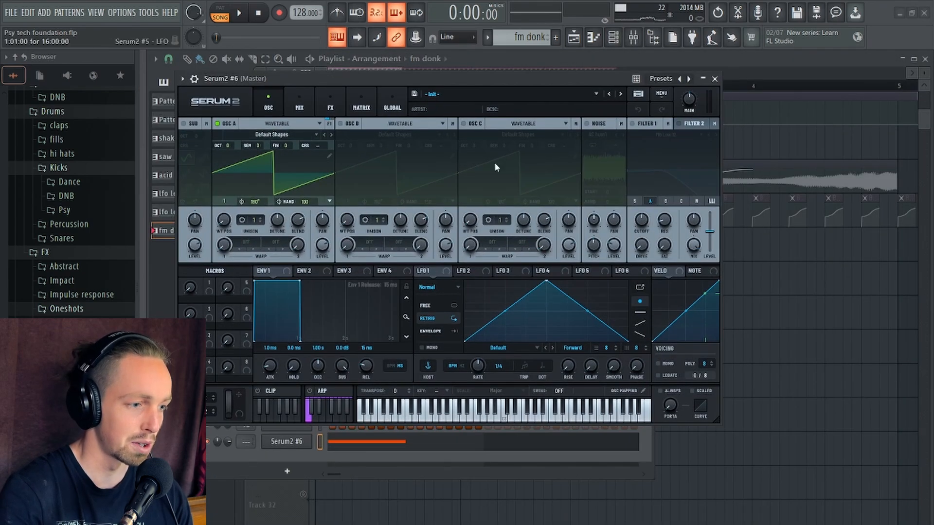
{"action": "left_click_drag", "start_coordinate": [223, 229], "coordinate": [222, 221]}
{"action": "left_click", "coordinate": [340, 124]}
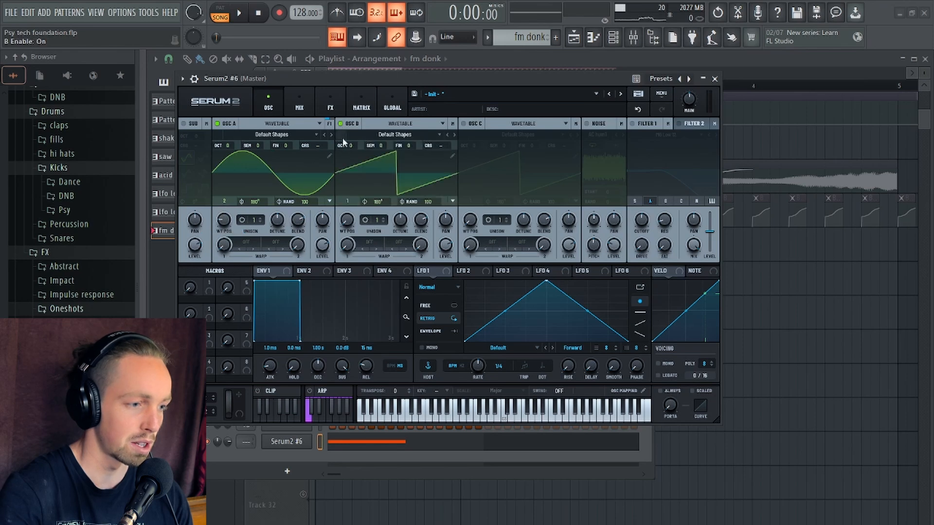
{"action": "left_click_drag", "start_coordinate": [345, 217], "coordinate": [310, 228]}
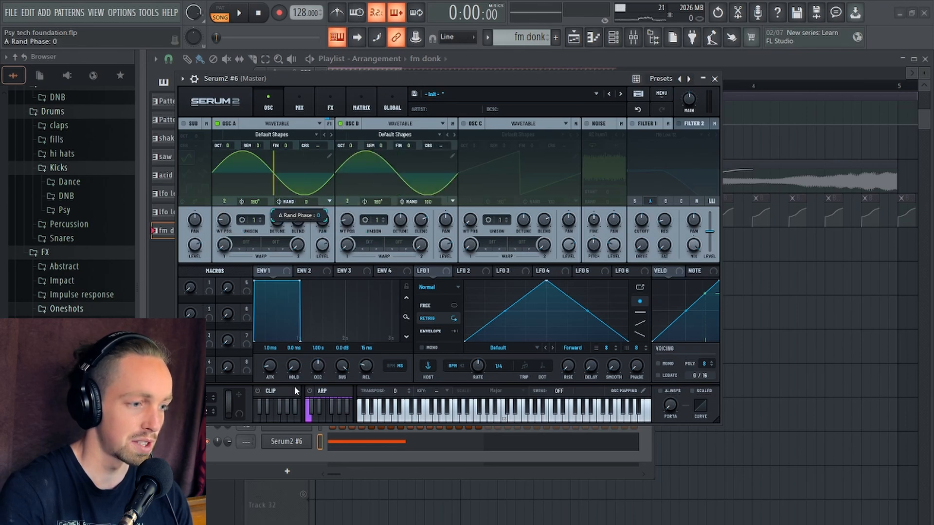
{"action": "left_click_drag", "start_coordinate": [429, 202], "coordinate": [428, 229]}
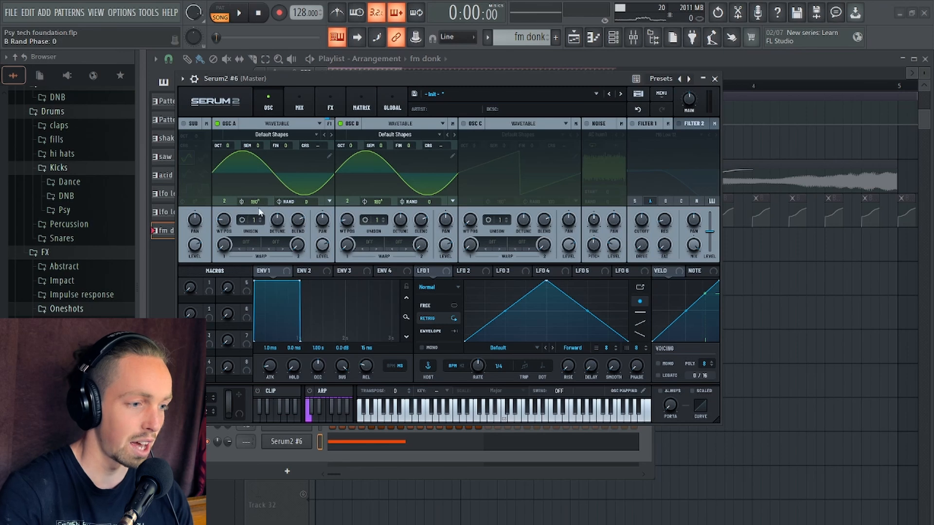
- Set oscillator A's first warp mode to FM (B) and lower oscillator B's level to 0%
{"action": "left_click", "coordinate": [267, 252]}
{"action": "mouse_move", "coordinate": [313, 330]}
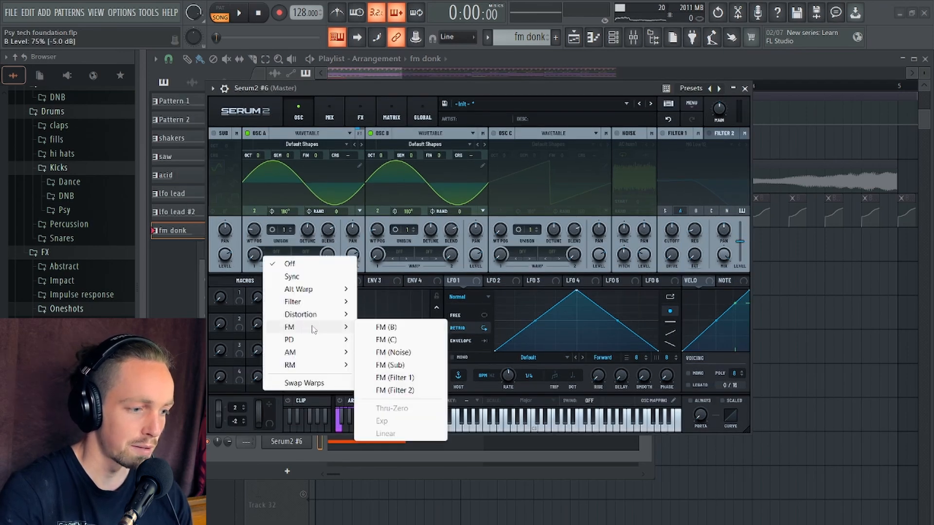
{"action": "left_click", "coordinate": [392, 328]}
{"action": "left_click_drag", "start_coordinate": [479, 256], "coordinate": [481, 367]}
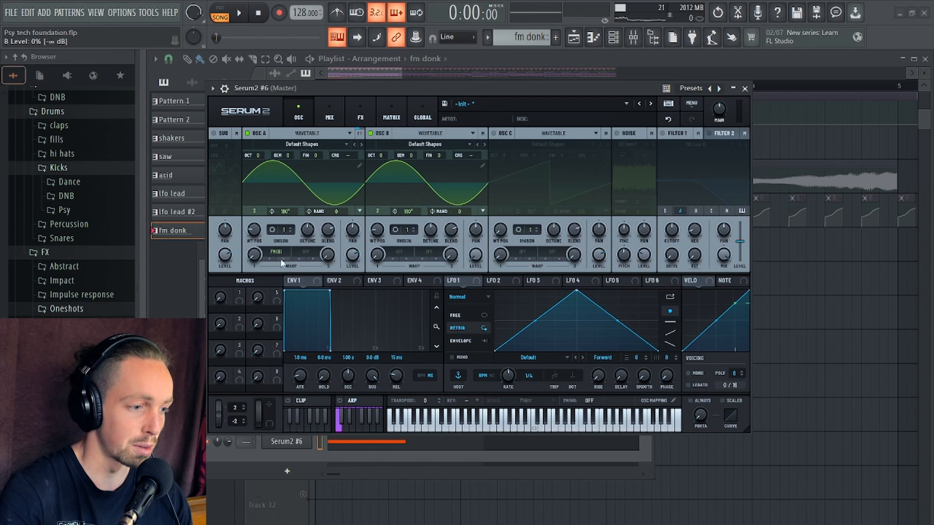
- Shape LFO 1 as an outward-curved decay in Envelope mode and assign it to oscillator A's level
{"action": "left_click_drag", "start_coordinate": [577, 293], "coordinate": [492, 291]}
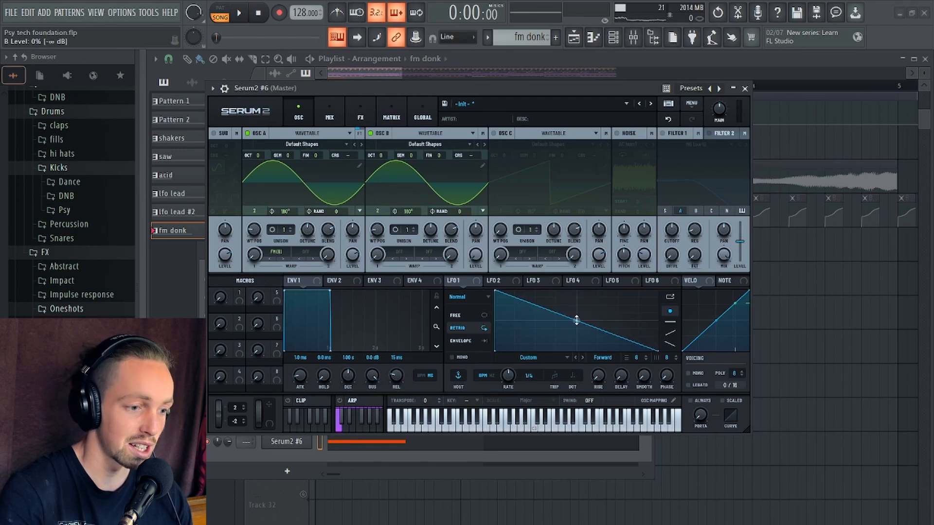
{"action": "left_click_drag", "start_coordinate": [576, 318], "coordinate": [575, 299]}
{"action": "left_click_drag", "start_coordinate": [448, 281], "coordinate": [345, 227]}
{"action": "left_click", "coordinate": [465, 342]}
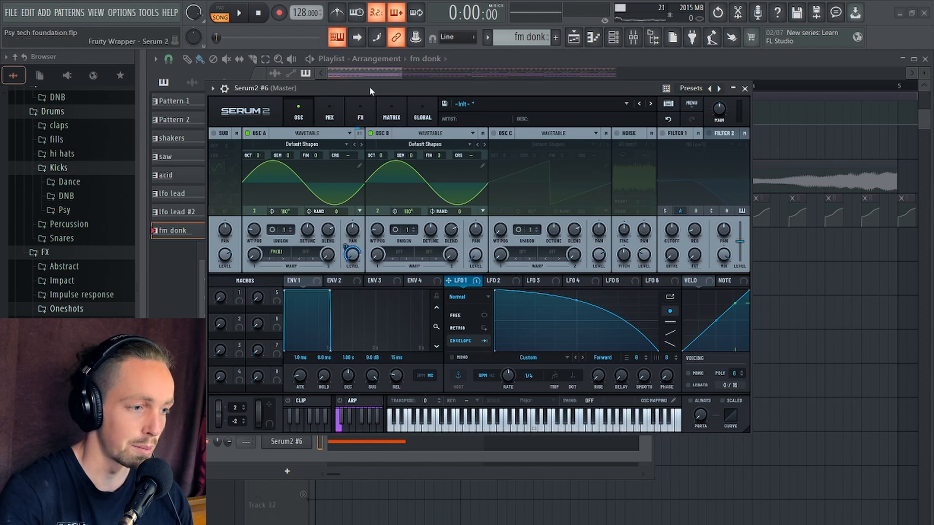
{"action": "left_click_drag", "start_coordinate": [369, 86], "coordinate": [347, 80]}
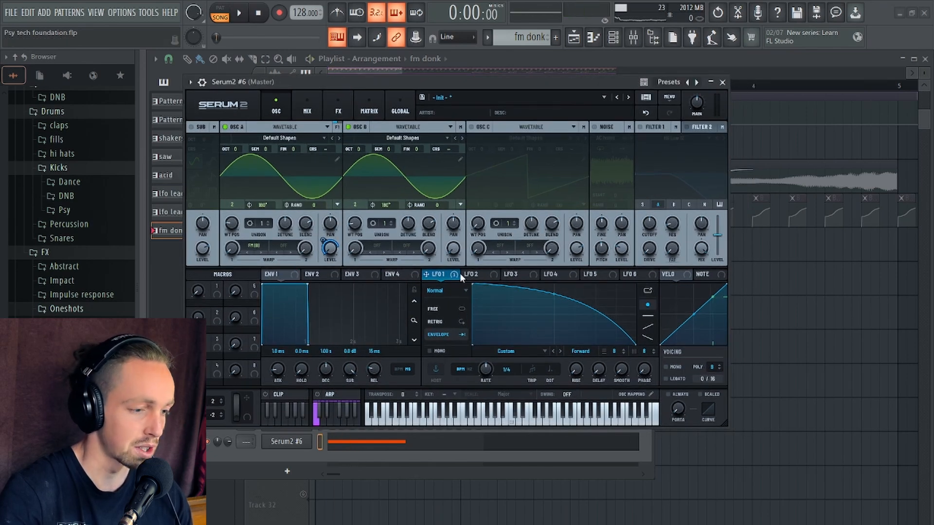
- Raise oscillator A's FM warp amount and audition the donk sound
{"action": "left_click_drag", "start_coordinate": [233, 248], "coordinate": [233, 229]}
{"action": "key", "text": "space"}
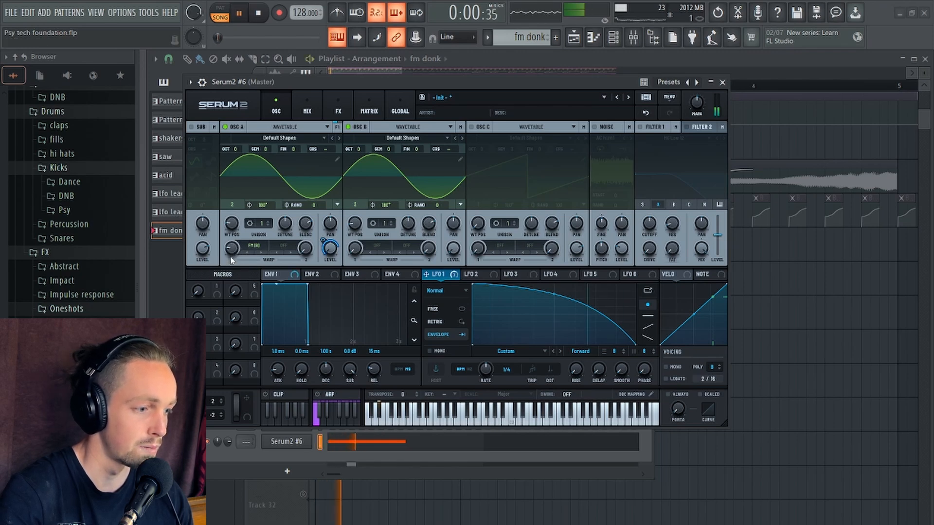
{"action": "key", "text": "space"}
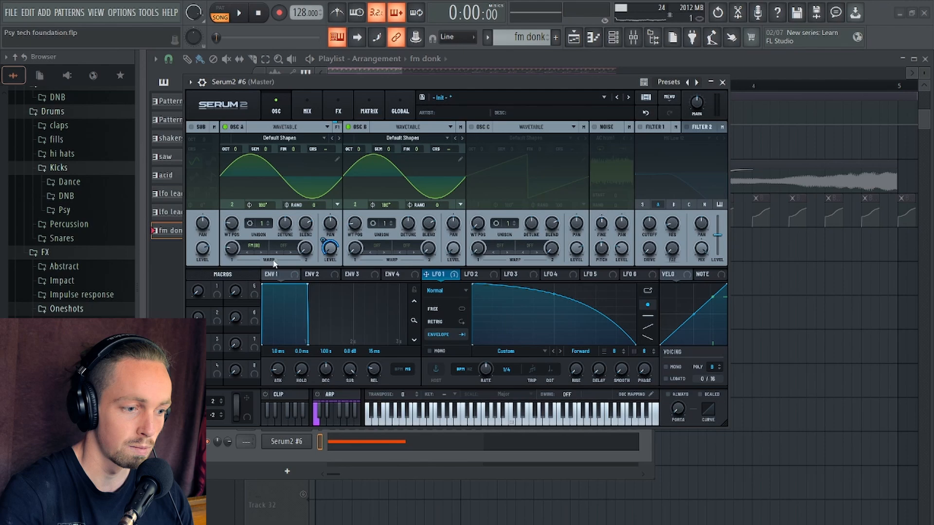
- Reshape LFO 1's decay to bend slightly inward, set oscillator A's warp to 29%, and audition the sound
{"action": "double_click", "coordinate": [554, 295]}
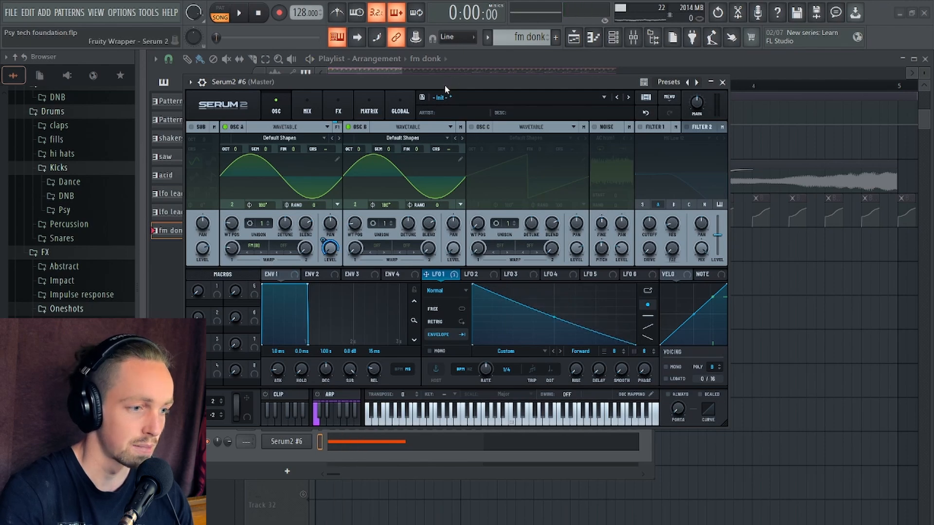
{"action": "left_click_drag", "start_coordinate": [445, 84], "coordinate": [446, 102]}
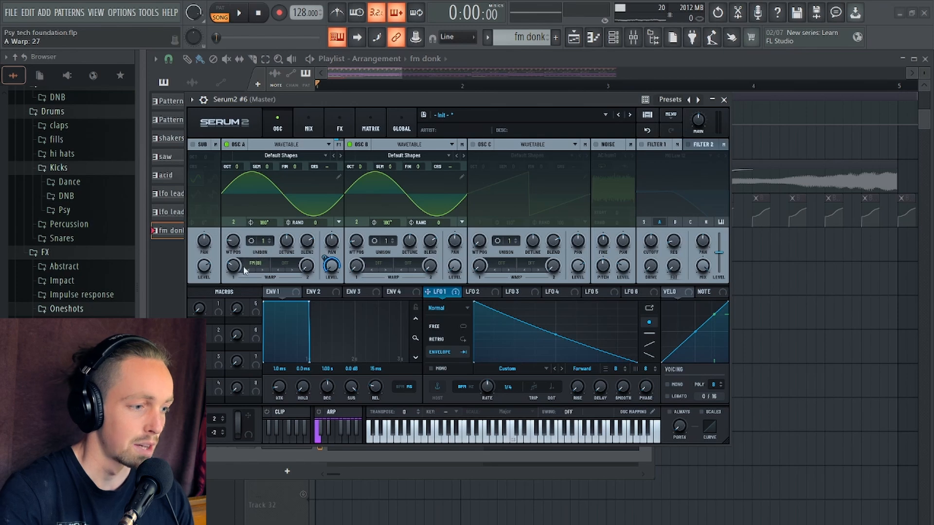
{"action": "key", "text": "space"}
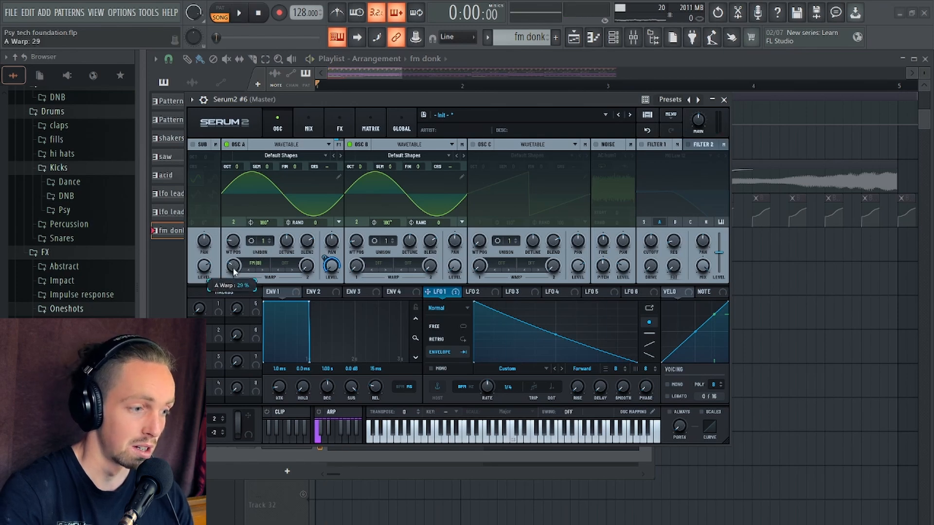
{"action": "key", "text": "space"}
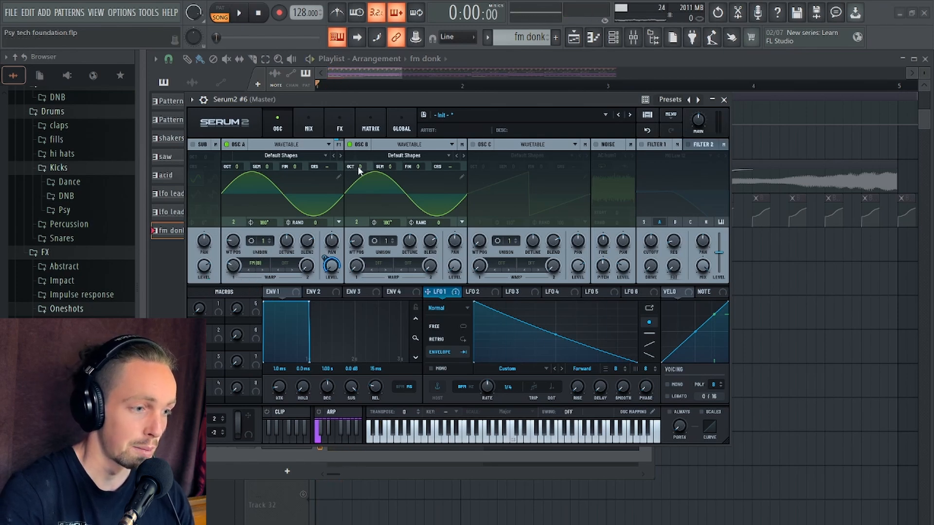
- Set oscillator B's octave to +1, audition the sound, and set oscillator A's warp to 21%
{"action": "left_click_drag", "start_coordinate": [358, 167], "coordinate": [360, 157]}
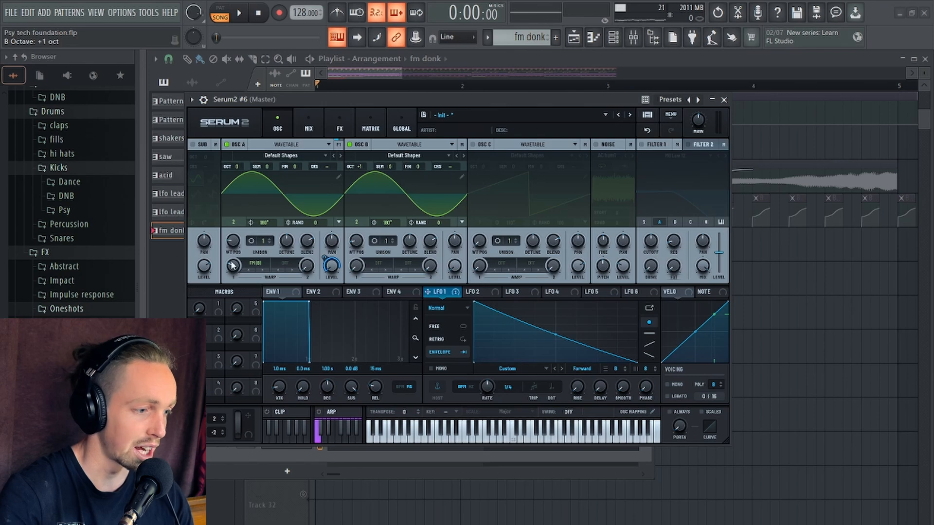
{"action": "key", "text": "space"}
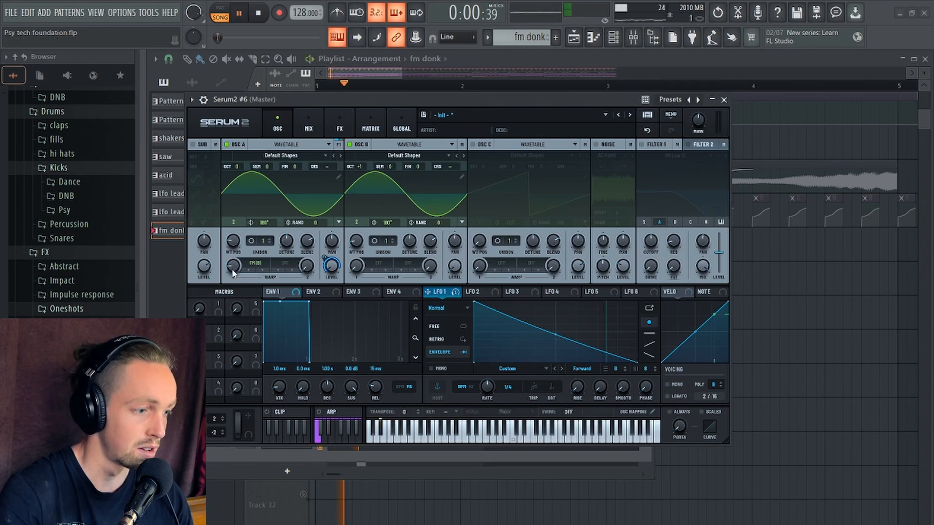
{"action": "key", "text": "space"}
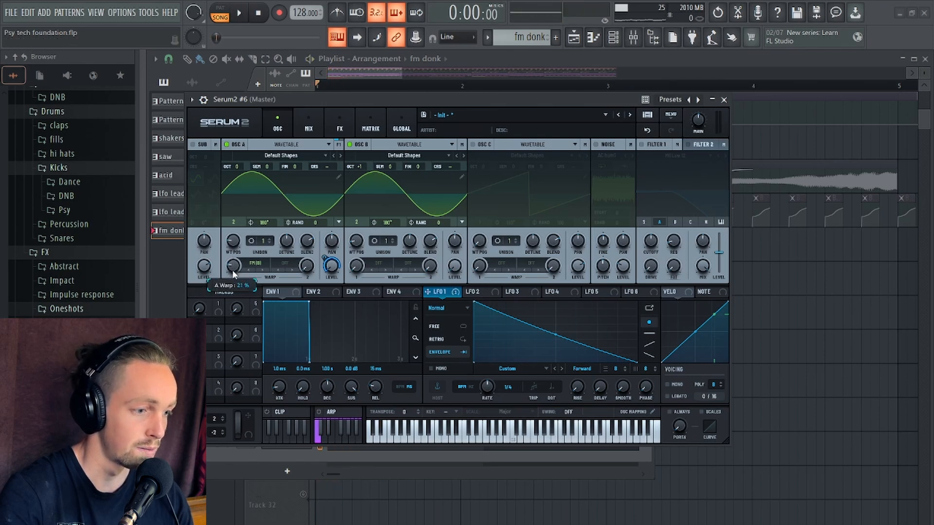
- Change oscillator A's first warp mode to PD (B)
{"action": "left_click", "coordinate": [263, 265]}
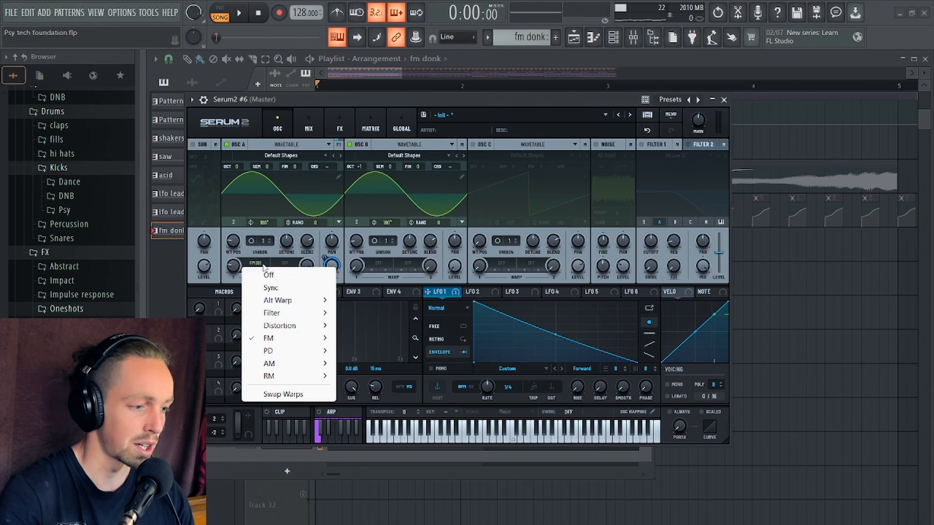
{"action": "mouse_move", "coordinate": [281, 354]}
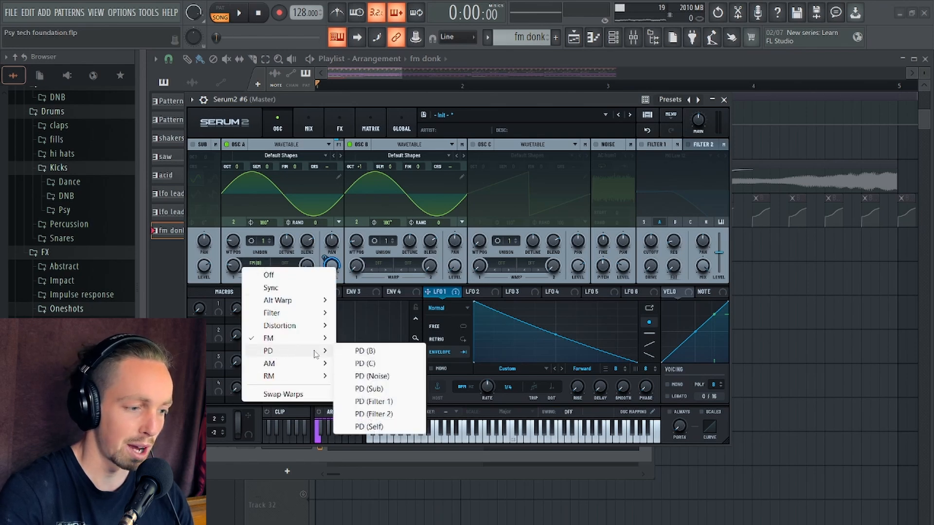
{"action": "left_click", "coordinate": [387, 353]}
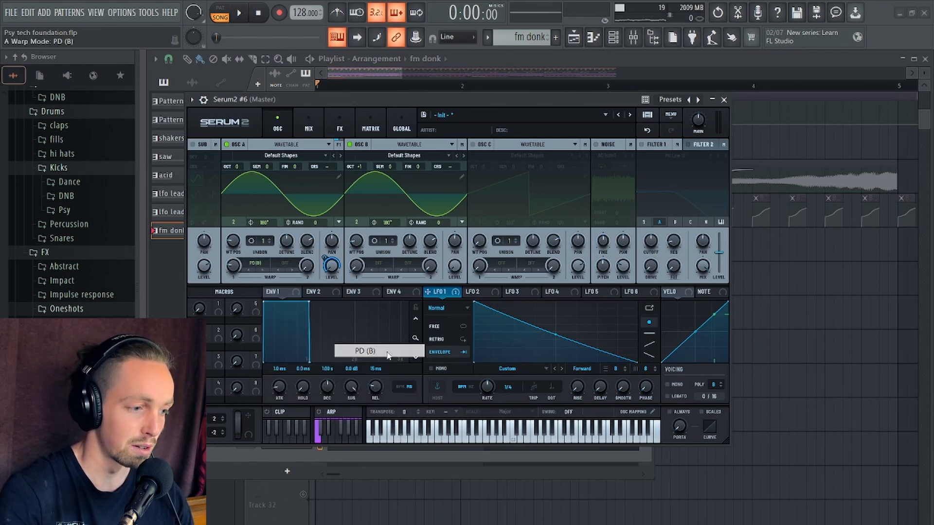
- Set oscillator A's PD warp to 50%, audition the donk sound, and readjust the warp amount
{"action": "left_click_drag", "start_coordinate": [233, 272], "coordinate": [237, 276]}
{"action": "key", "text": "space"}
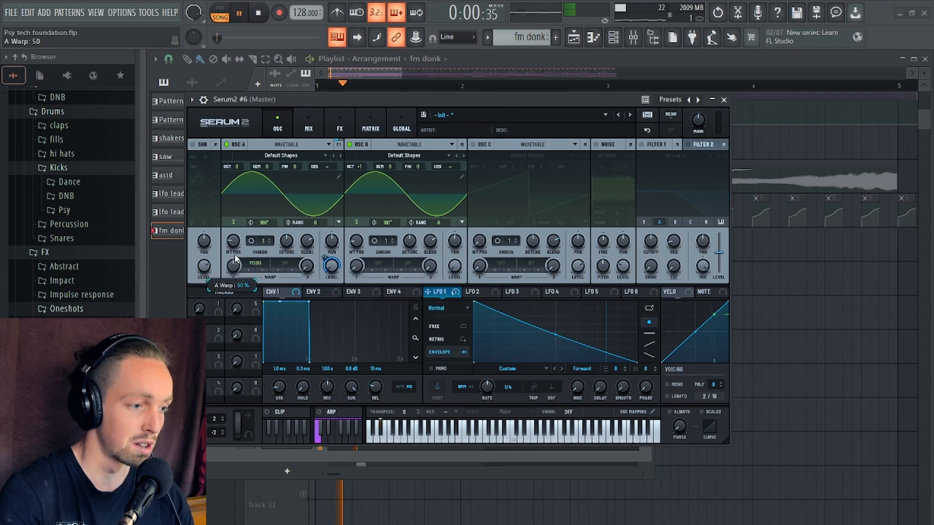
{"action": "key", "text": "space"}
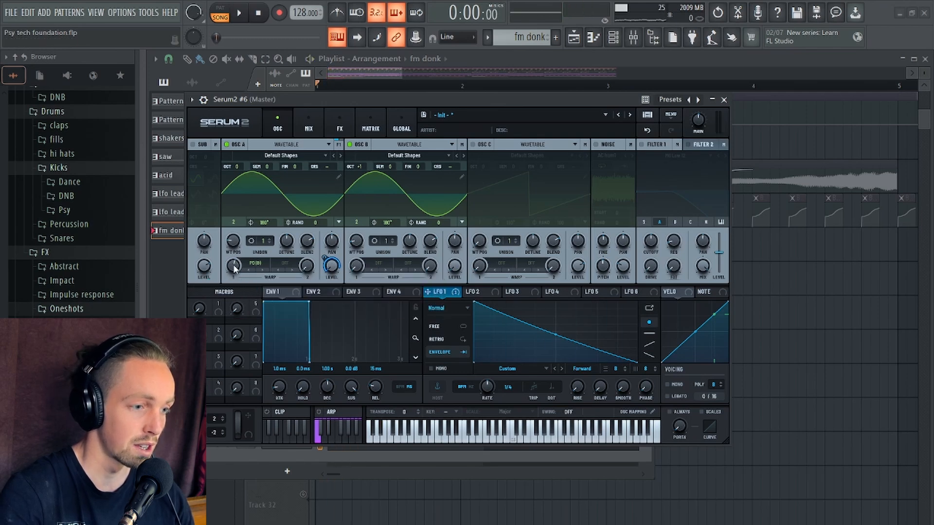
{"action": "left_click_drag", "start_coordinate": [236, 281], "coordinate": [235, 273]}
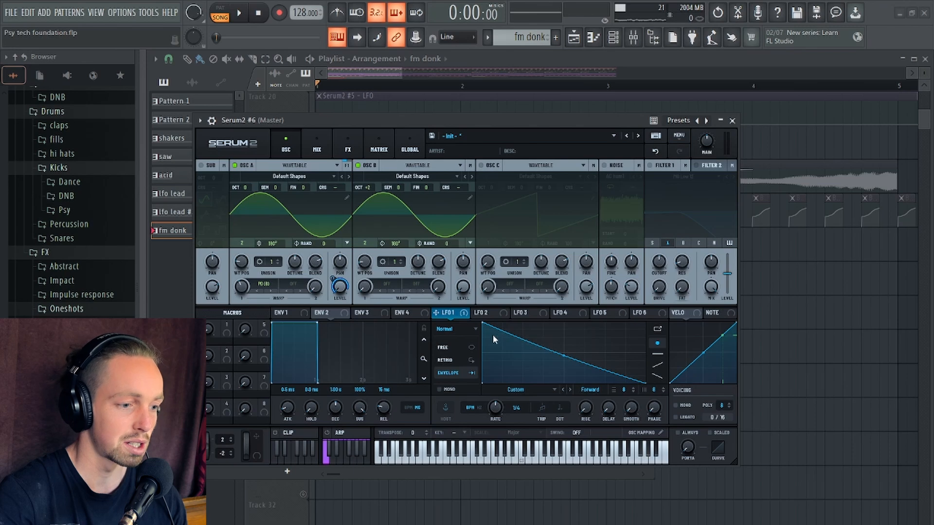
- Reshape LFO 3 from a triangle into a decay that starts at full level and bends inward to zero
{"action": "left_click", "coordinate": [526, 313]}
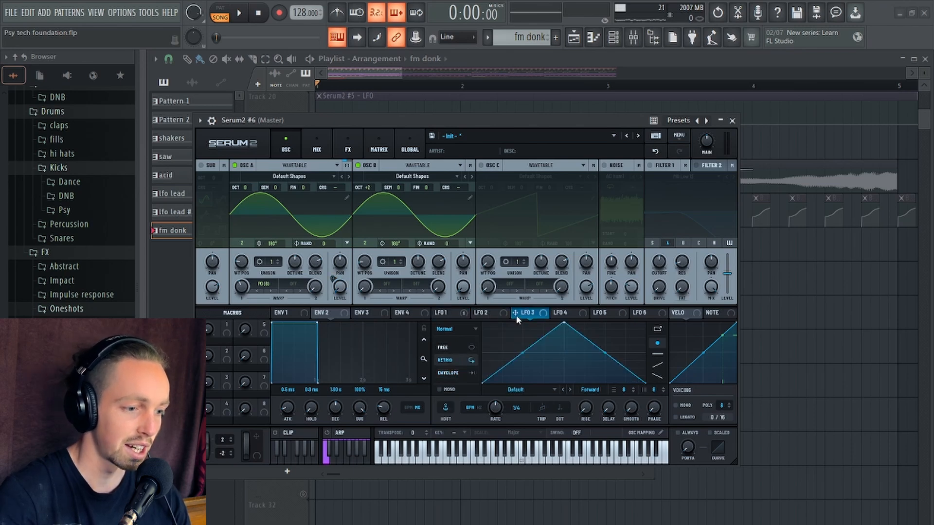
{"action": "left_click_drag", "start_coordinate": [562, 323], "coordinate": [411, 241]}
{"action": "left_click_drag", "start_coordinate": [571, 360], "coordinate": [569, 377]}
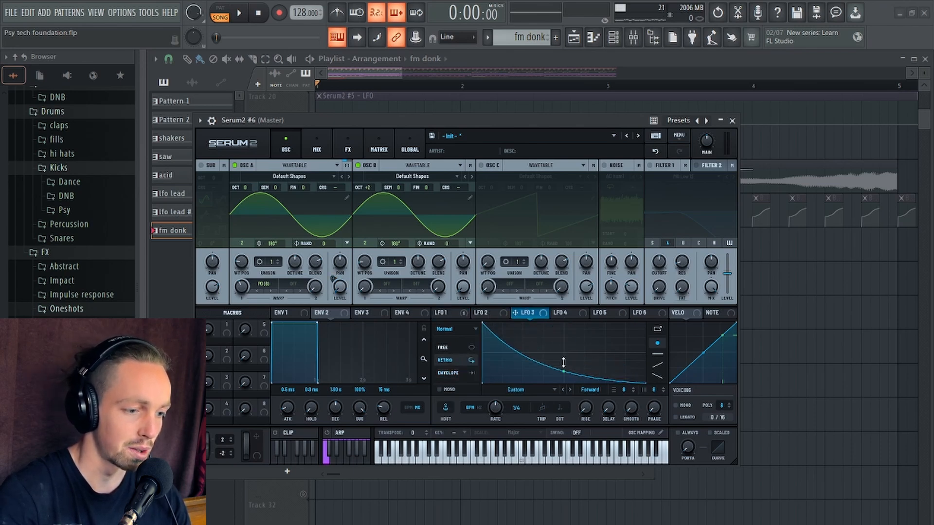
- Modulate oscillator A's warp amount with LFO 3 and audition the sound
{"action": "left_click_drag", "start_coordinate": [514, 313], "coordinate": [239, 290]}
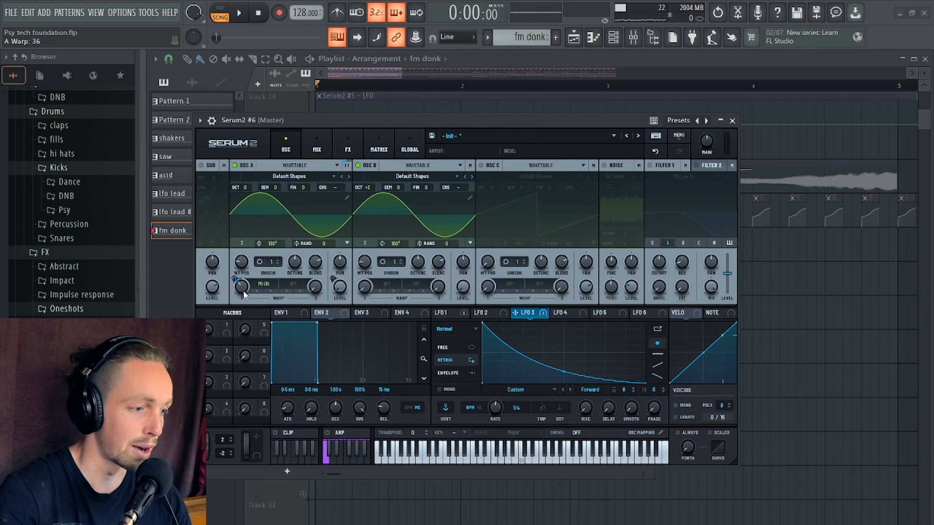
{"action": "key", "text": "space"}
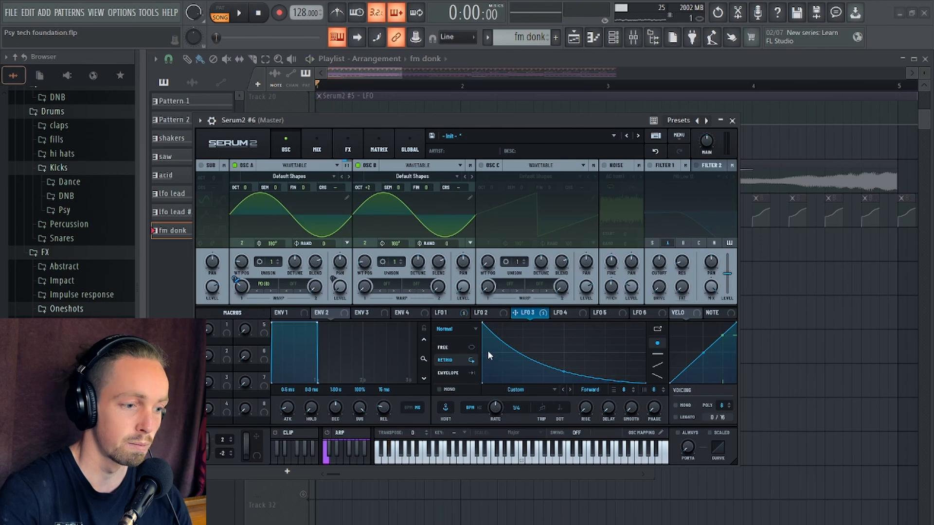
{"action": "key", "text": "space"}
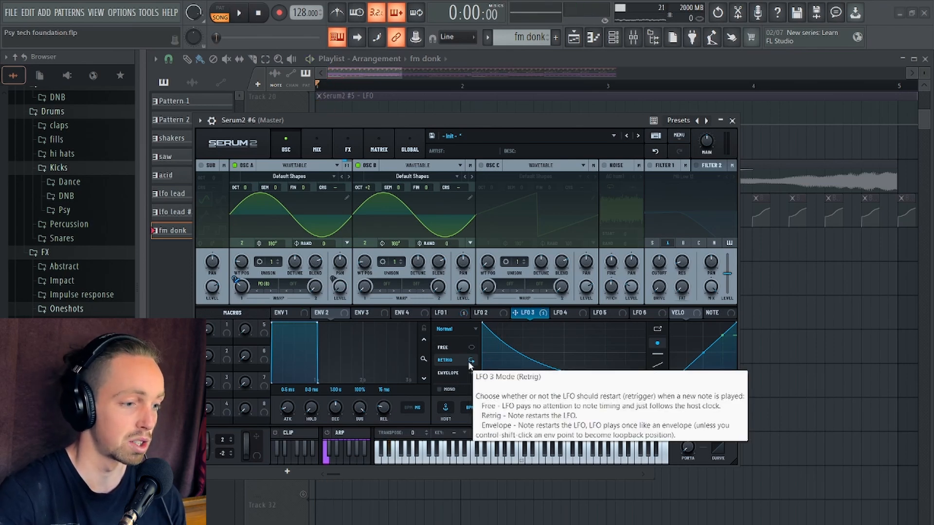
{"action": "mouse_move", "coordinate": [481, 120]}
{"action": "left_mouse_down"}
{"action": "mouse_move", "coordinate": [471, 102]}
{"action": "mouse_move", "coordinate": [479, 132]}
{"action": "left_mouse_up"}
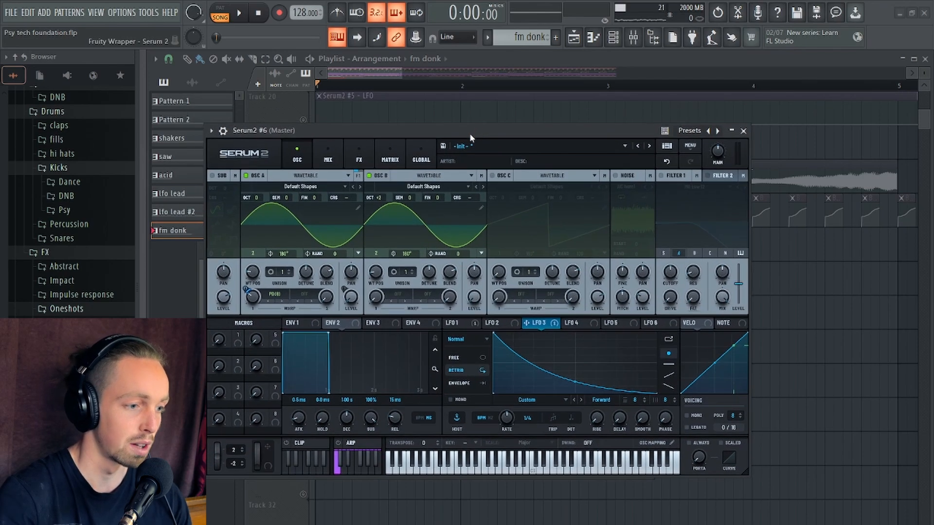
{"action": "key", "text": "ctrl+z"}
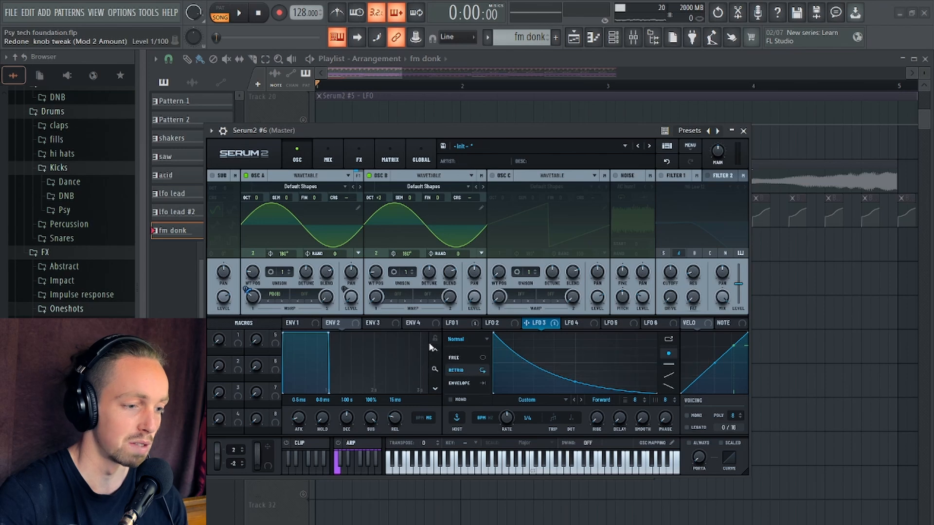
- Edit oscillator B's wavetable to keep only the sine frame, and add a second frame flattened to silence
{"action": "left_click", "coordinate": [481, 210]}
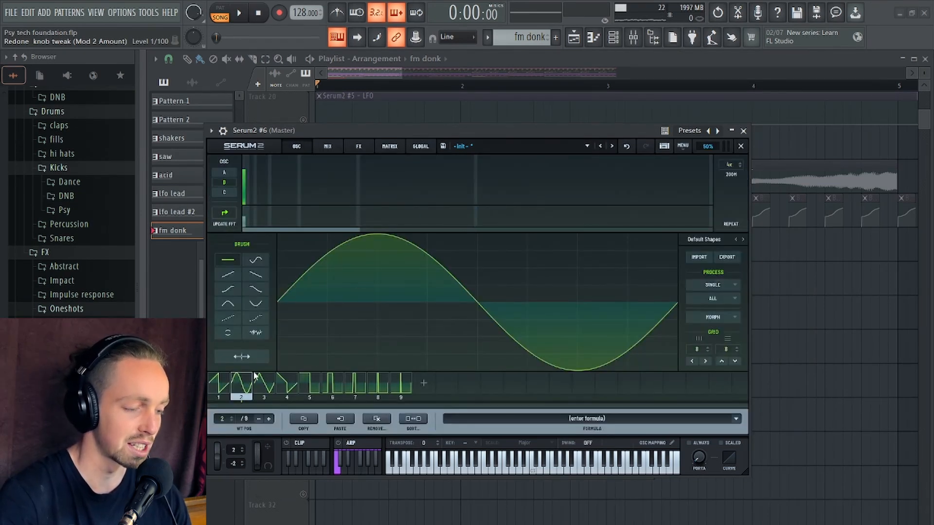
{"action": "left_click", "coordinate": [378, 420]}
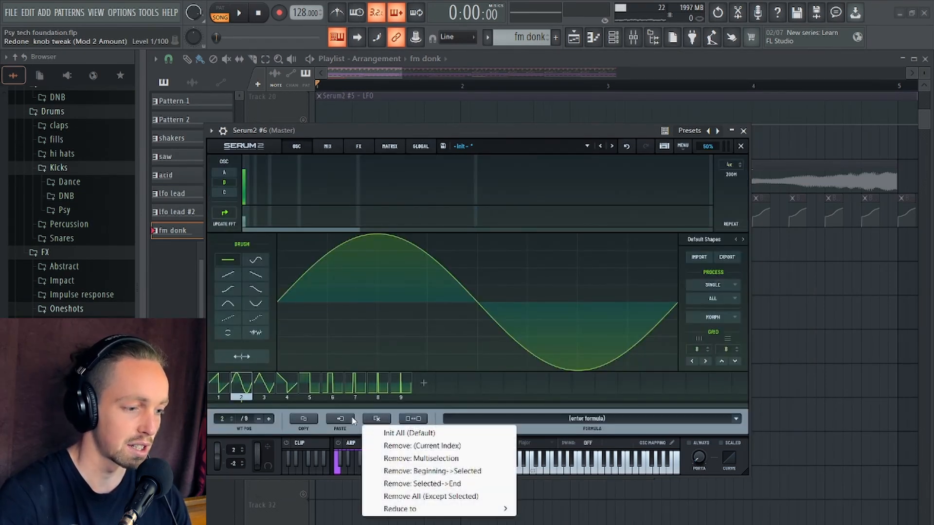
{"action": "left_click", "coordinate": [447, 496]}
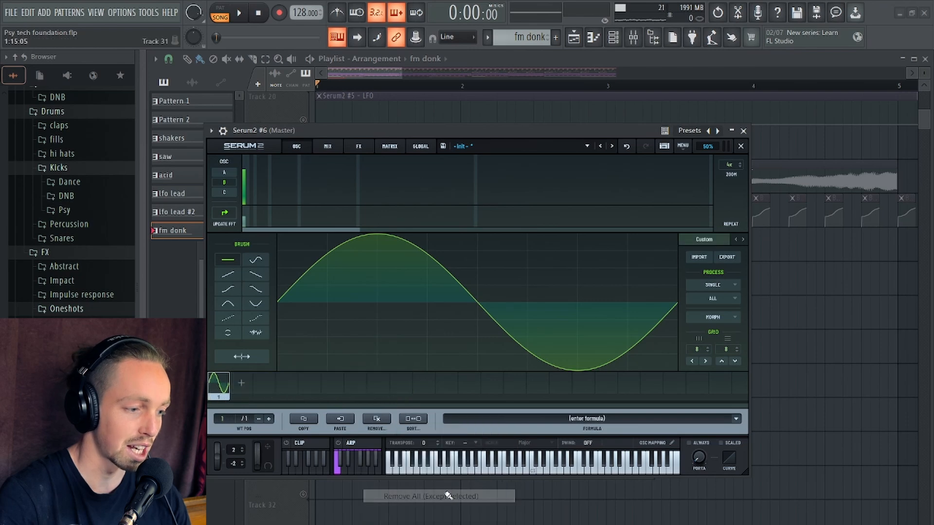
{"action": "left_click", "coordinate": [242, 385]}
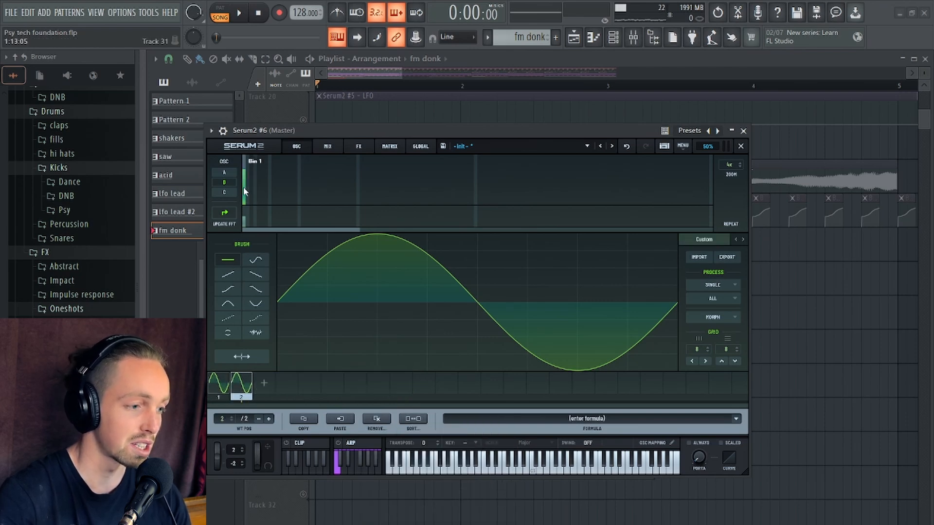
{"action": "left_click_drag", "start_coordinate": [195, 226], "coordinate": [193, 229]}
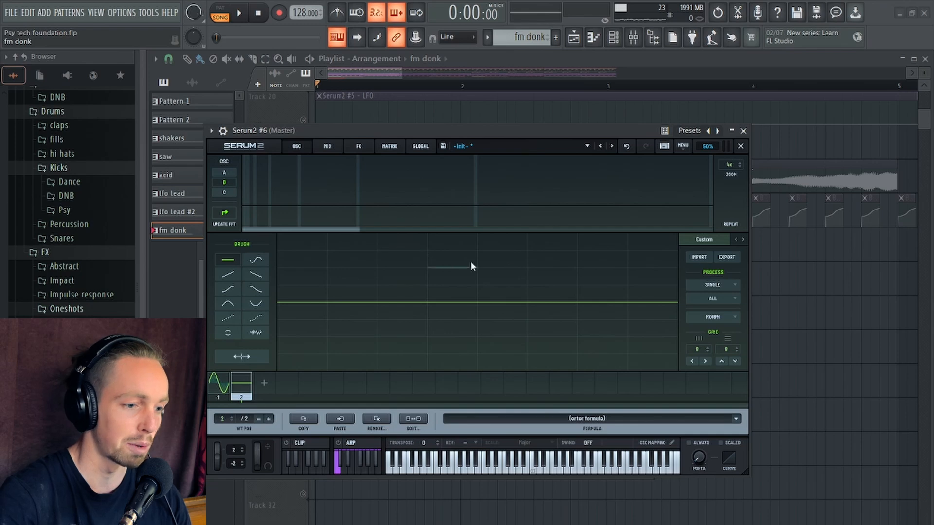
{"action": "left_click", "coordinate": [740, 146]}
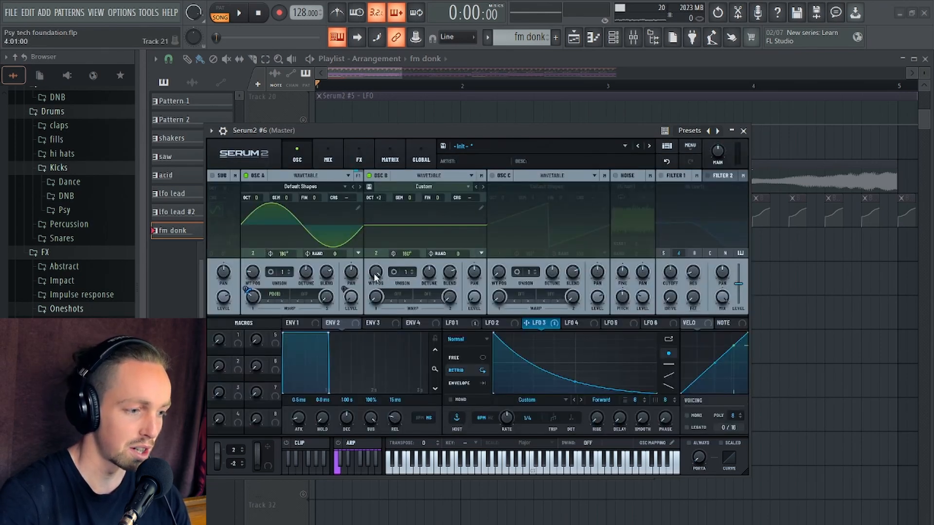
- Enable Smooth Interpolation for oscillator B's wavetable position and modulate that position with LFO 3, auditioning the sound
{"action": "right_click", "coordinate": [375, 277]}
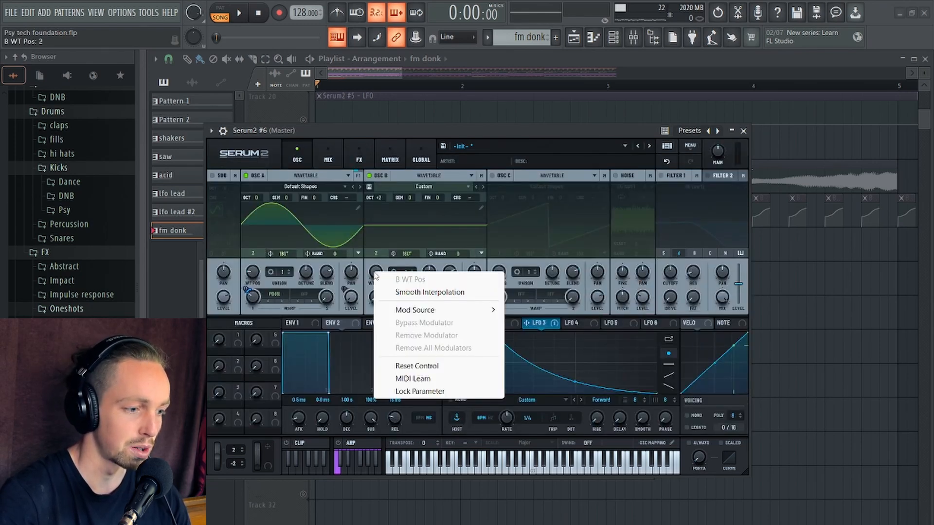
{"action": "left_click", "coordinate": [415, 293]}
{"action": "left_click_drag", "start_coordinate": [375, 306], "coordinate": [373, 394]}
{"action": "left_click_drag", "start_coordinate": [374, 269], "coordinate": [383, 338]}
{"action": "left_click_drag", "start_coordinate": [540, 323], "coordinate": [386, 196]}
{"action": "left_click_drag", "start_coordinate": [377, 270], "coordinate": [387, 386]}
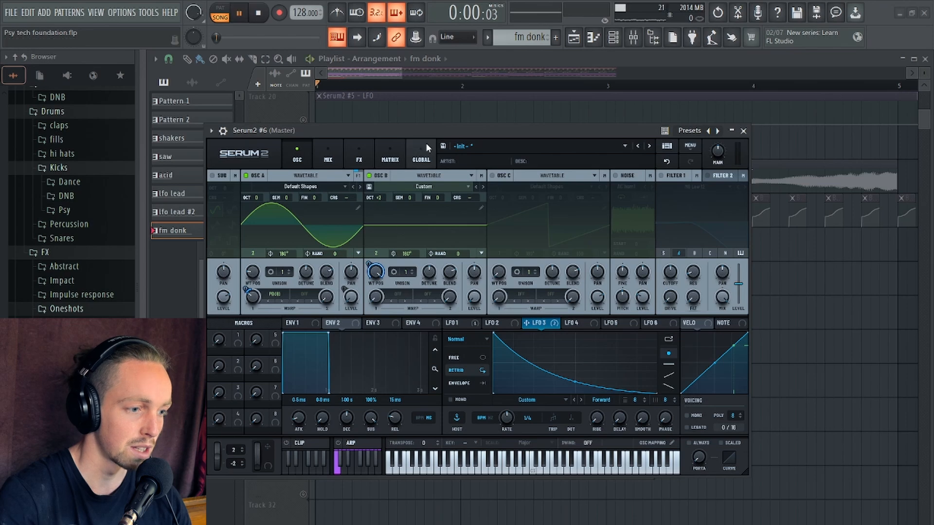
{"action": "key", "text": "space"}
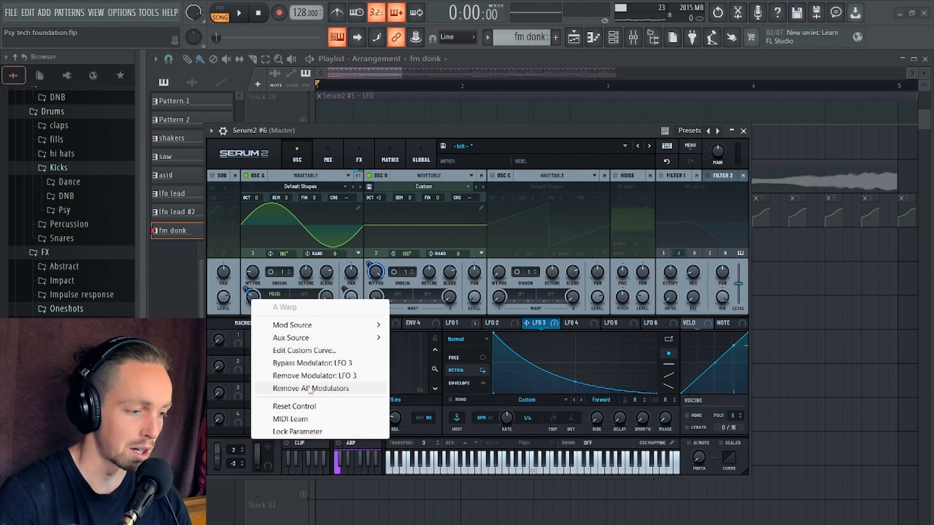
- Remove all modulators from oscillator A's warp and bend LFO 3's decay curve outward, auditioning the result
{"action": "left_click", "coordinate": [310, 389]}
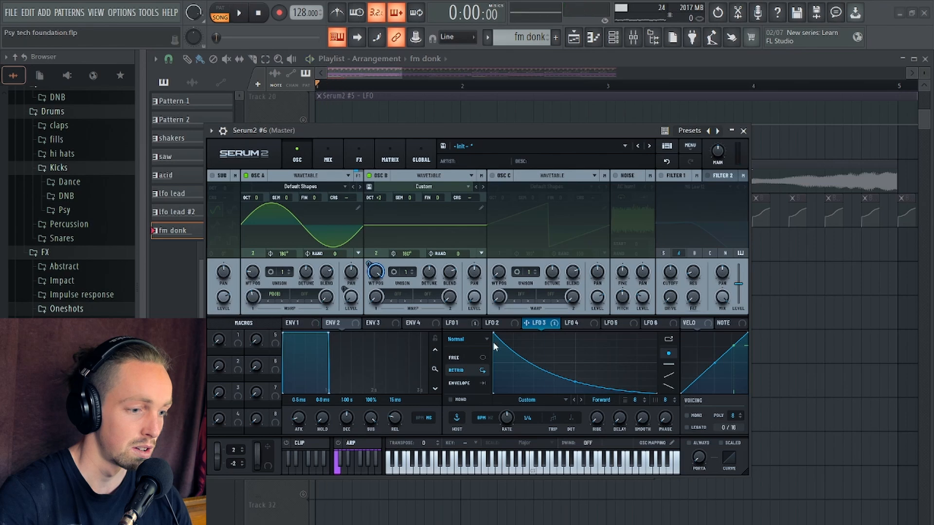
{"action": "left_click_drag", "start_coordinate": [575, 380], "coordinate": [574, 354]}
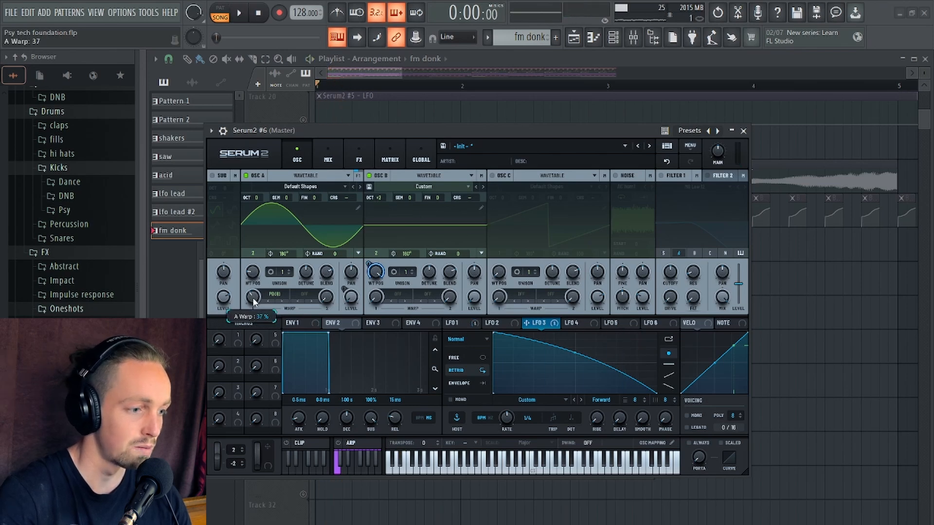
{"action": "key", "text": "space"}
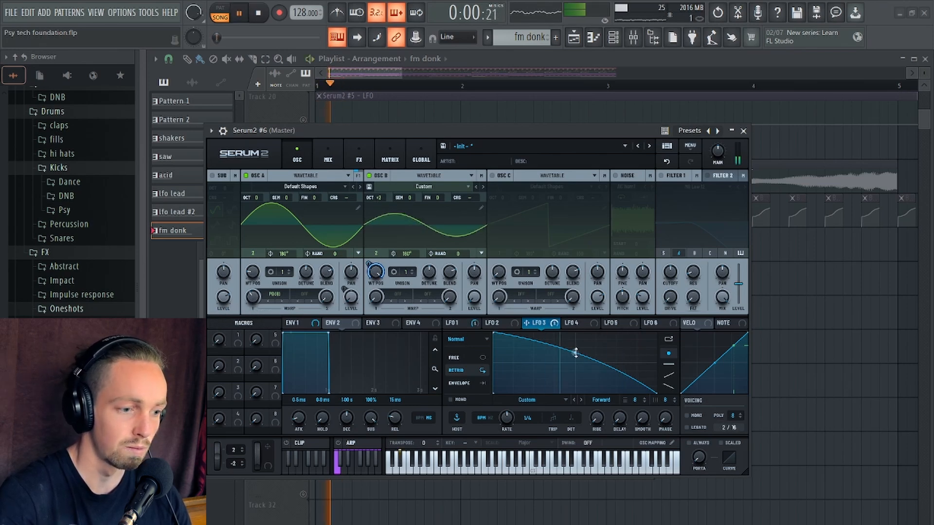
{"action": "key", "text": "space"}
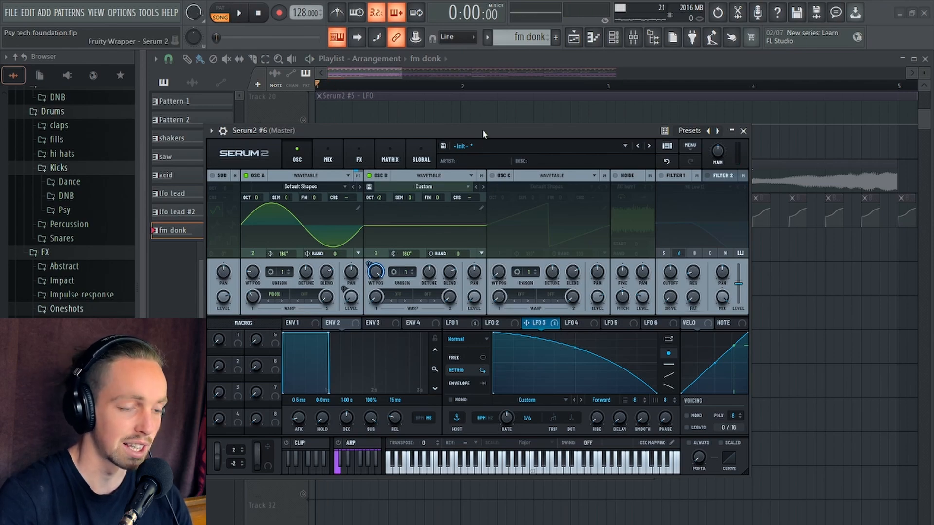
{"action": "left_click_drag", "start_coordinate": [484, 134], "coordinate": [529, 104]}
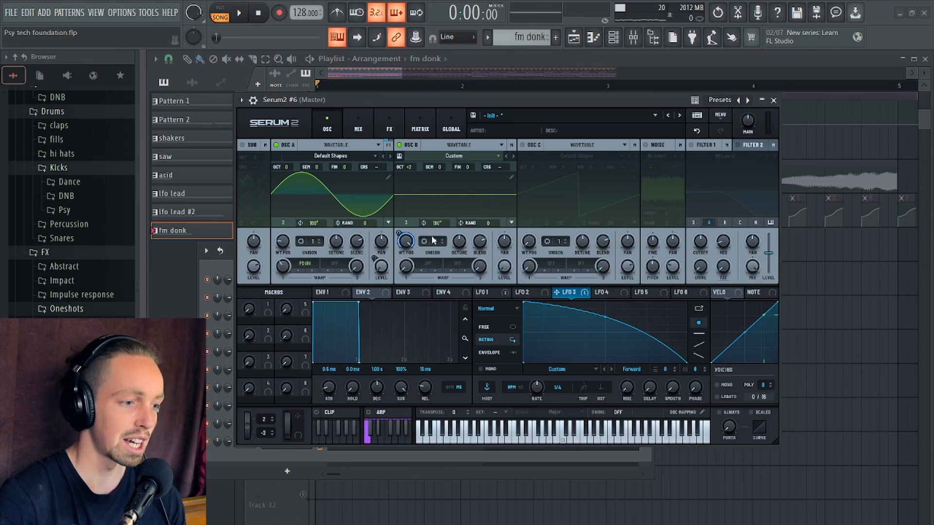
- Change oscillator A's first warp mode to FM (B)
{"action": "mouse_move", "coordinate": [288, 271]}
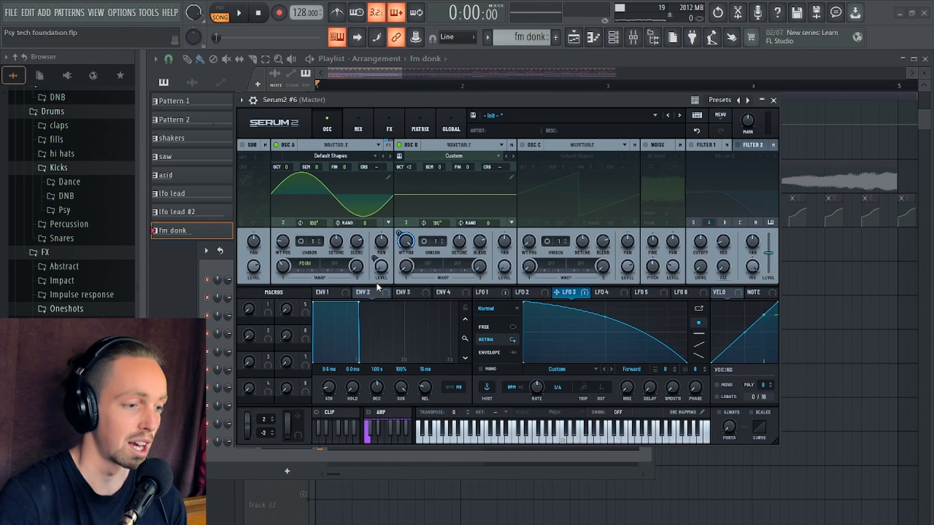
{"action": "left_click", "coordinate": [304, 263]}
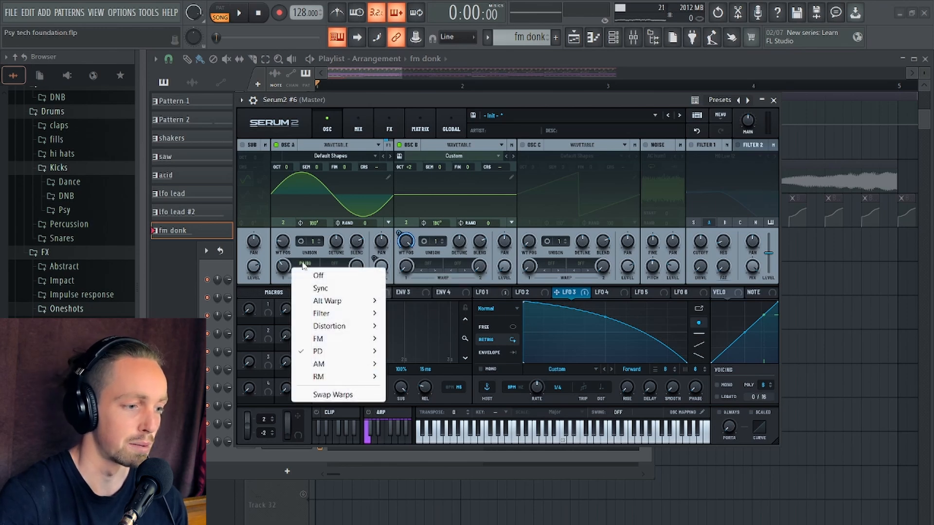
{"action": "mouse_move", "coordinate": [318, 339]}
{"action": "left_click", "coordinate": [411, 339]}
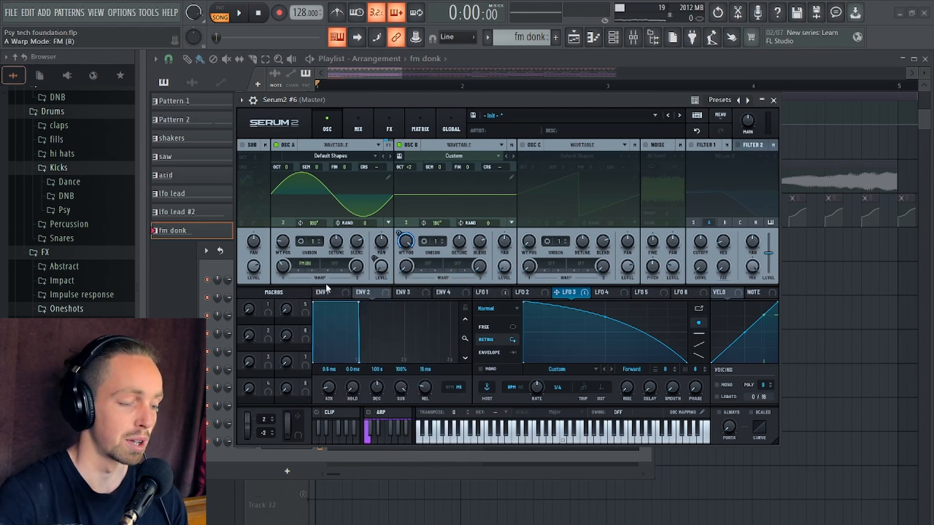
{"action": "left_click", "coordinate": [305, 264]}
{"action": "left_click", "coordinate": [284, 266]}
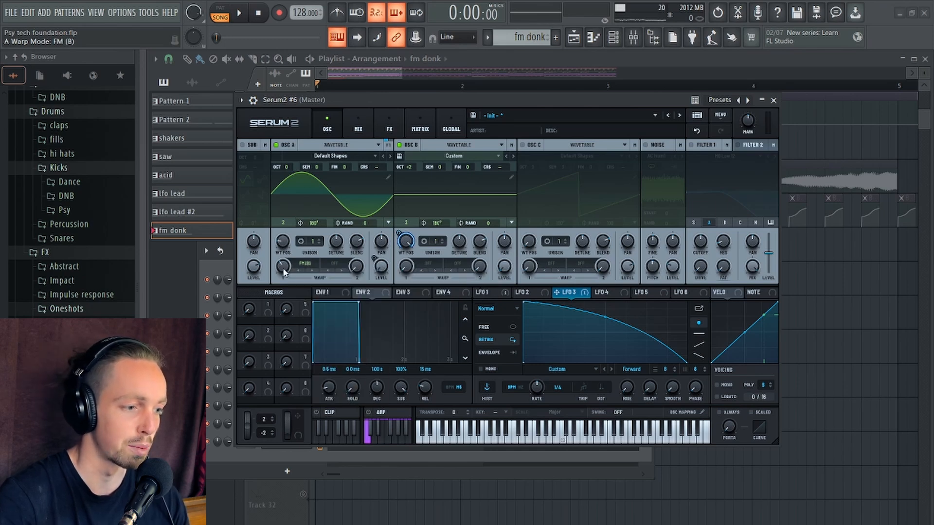
- Audition the FM donk at different oscillator A warp amounts, finishing at 22%
{"action": "key", "text": "space"}
{"action": "left_click_drag", "start_coordinate": [284, 271], "coordinate": [284, 271]}
{"action": "key", "text": "space"}
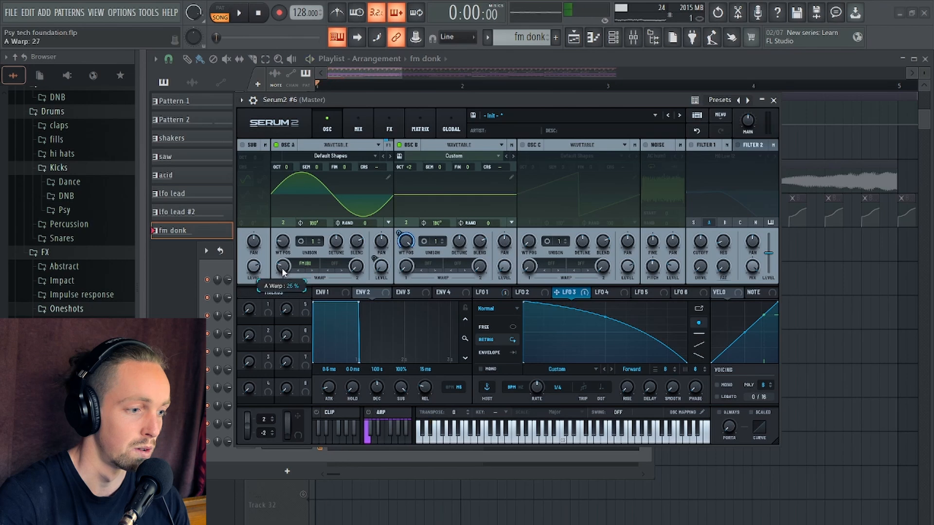
{"action": "key", "text": "space"}
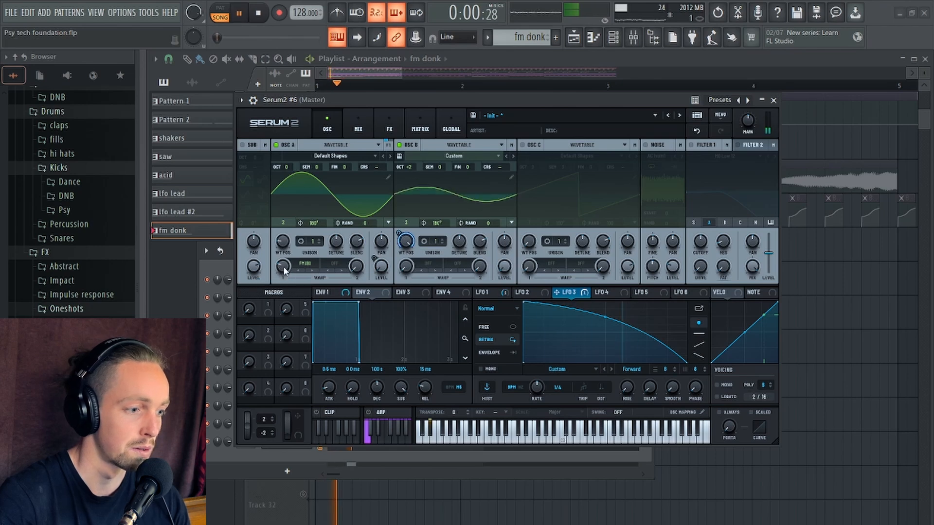
{"action": "key", "text": "space"}
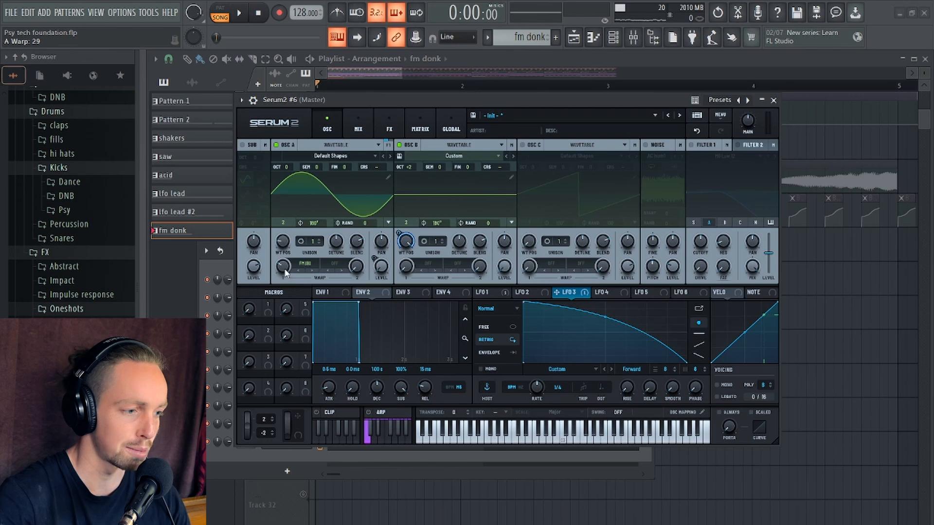
{"action": "key", "text": "space"}
{"action": "left_click_drag", "start_coordinate": [285, 272], "coordinate": [283, 277]}
{"action": "key", "text": "space"}
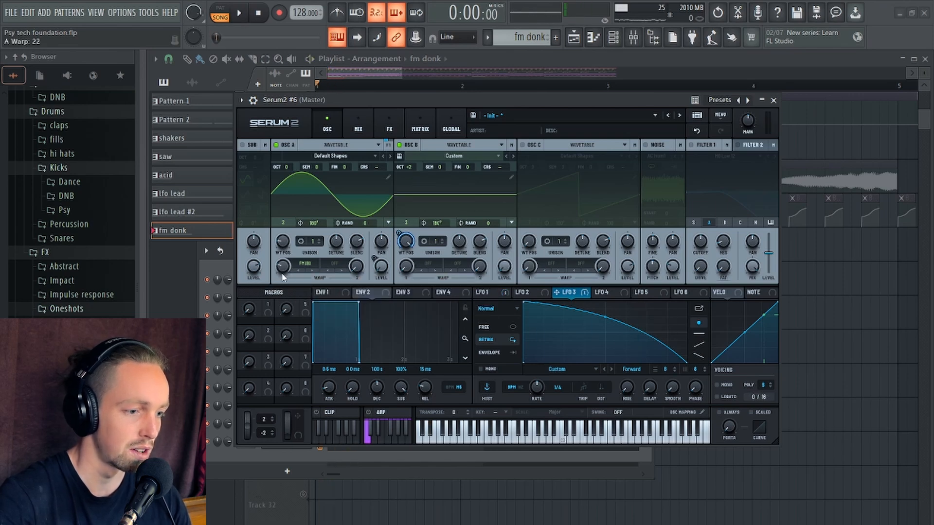
- Switch oscillator A's first warp mode back to PD (B) and raise its warp amount to about 42%
{"action": "left_click", "coordinate": [304, 264]}
{"action": "mouse_move", "coordinate": [330, 353]}
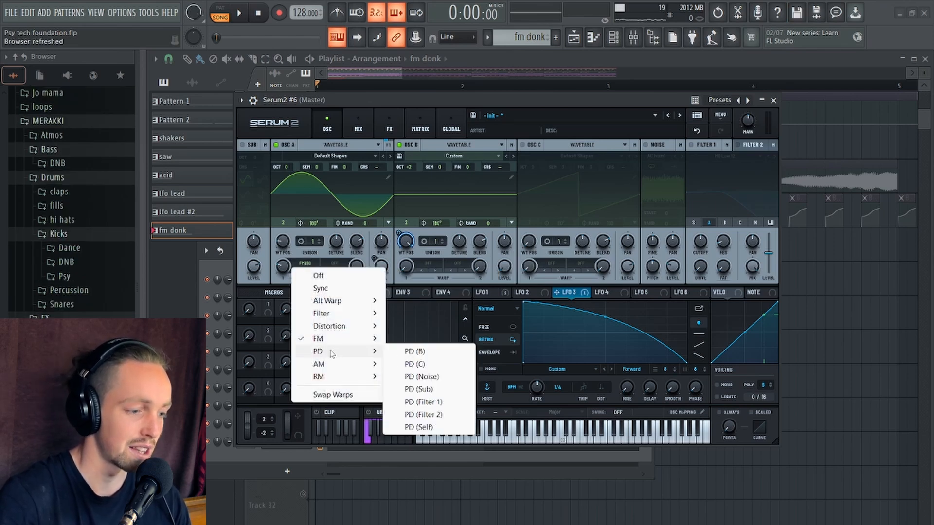
{"action": "left_click", "coordinate": [429, 355]}
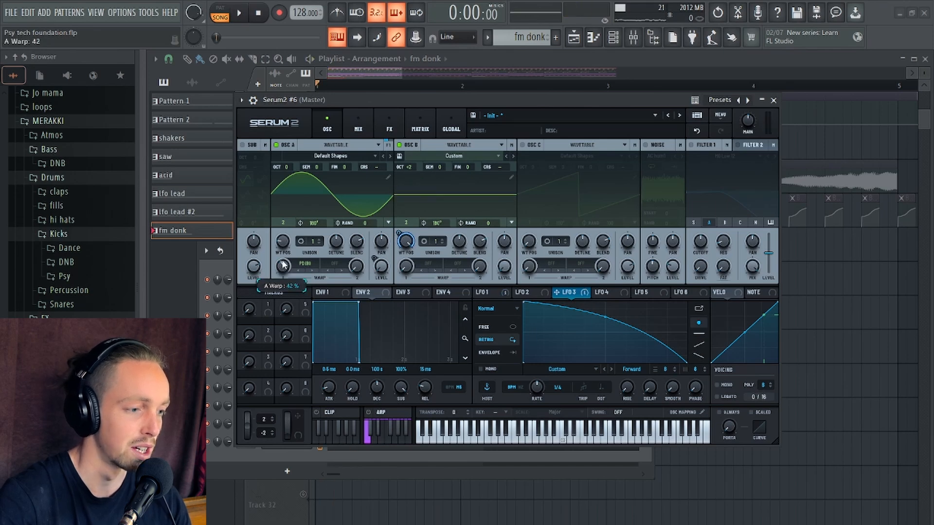
{"action": "left_click_drag", "start_coordinate": [286, 272], "coordinate": [285, 274]}
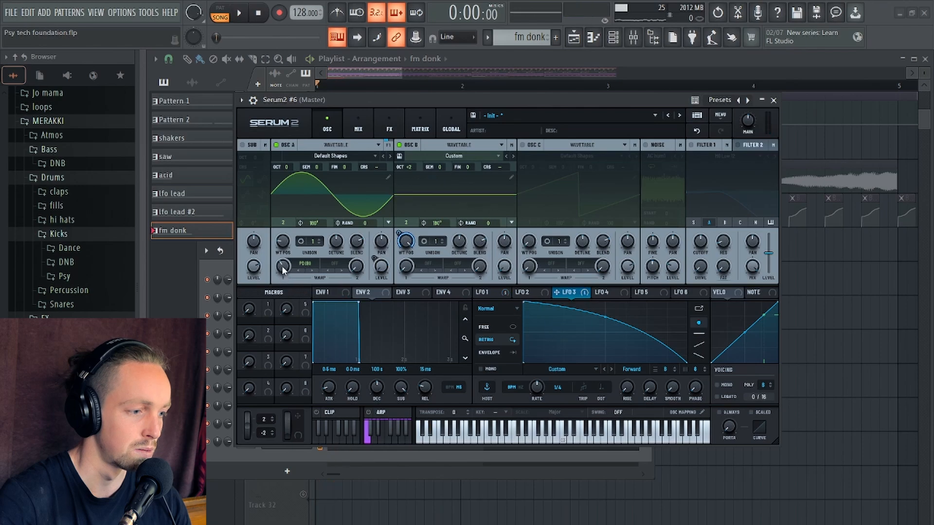
- Audition the patch and reshape LFO 4 into a steep initial drop with a long, shallow decay tail
{"action": "key", "text": "space"}
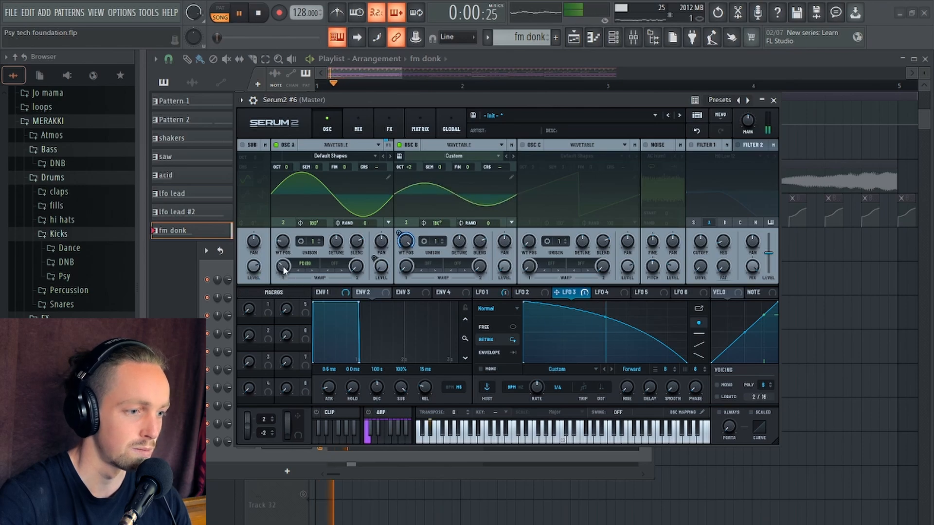
{"action": "key", "text": "space"}
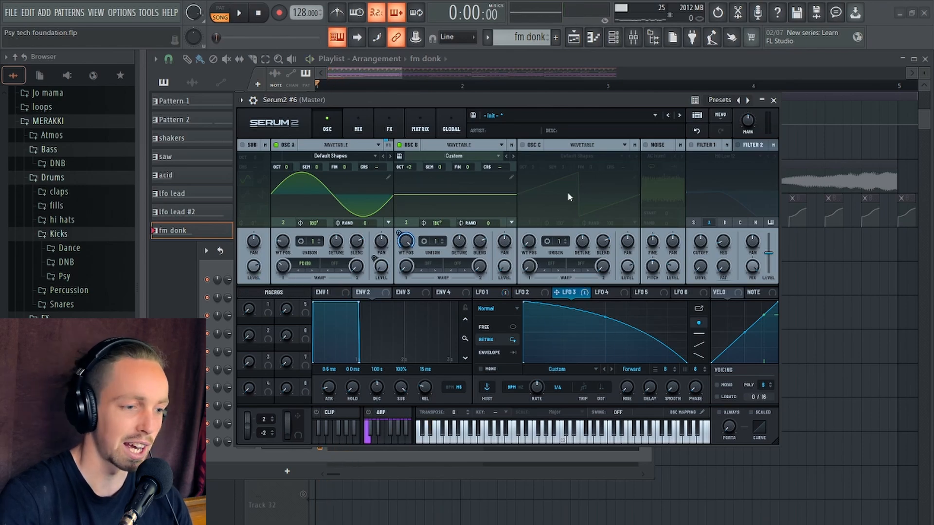
{"action": "left_click_drag", "start_coordinate": [551, 108], "coordinate": [515, 109]}
{"action": "left_click", "coordinate": [573, 292]}
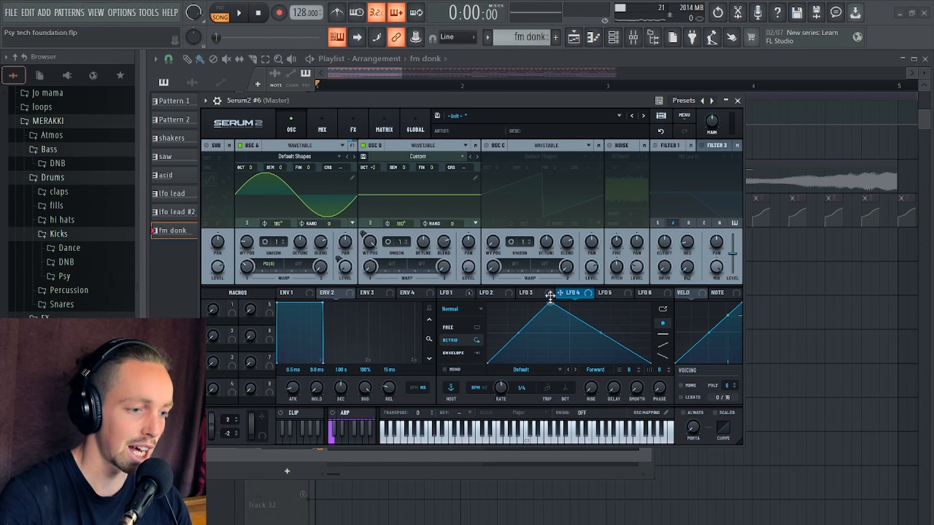
{"action": "double_click", "coordinate": [524, 335]}
{"action": "left_click_drag", "start_coordinate": [524, 334], "coordinate": [513, 344]}
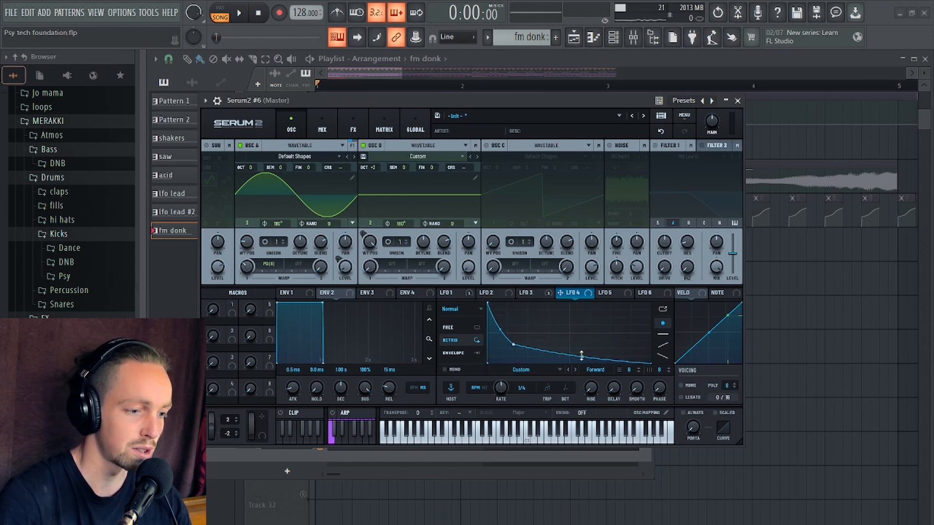
- Enable Filter 1 and modulate its cutoff with LFO 4 at about 39%, auditioning the sound
{"action": "left_click_drag", "start_coordinate": [627, 266], "coordinate": [666, 241]}
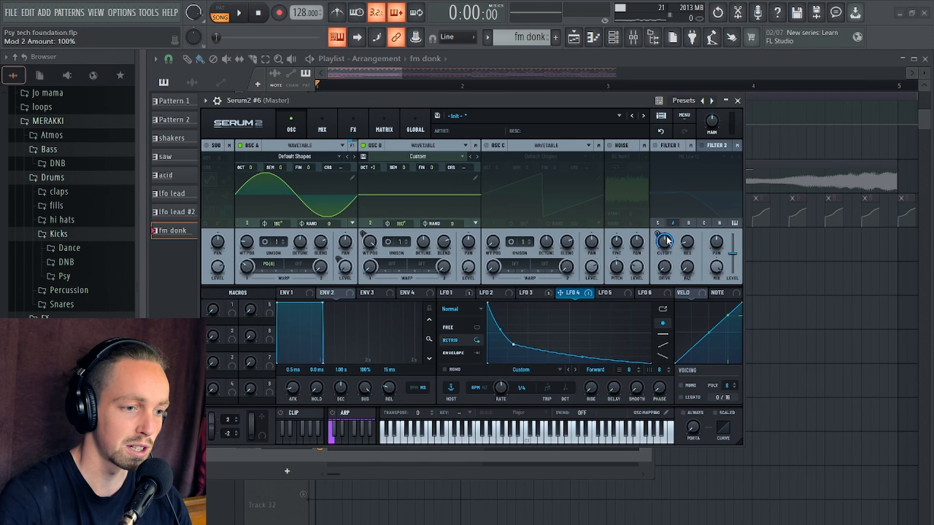
{"action": "left_click", "coordinate": [655, 146]}
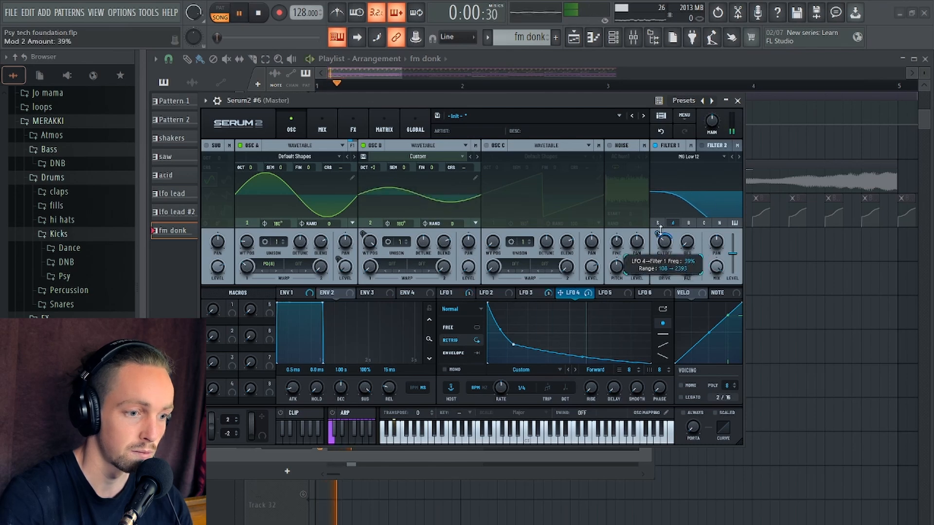
{"action": "key", "text": "space"}
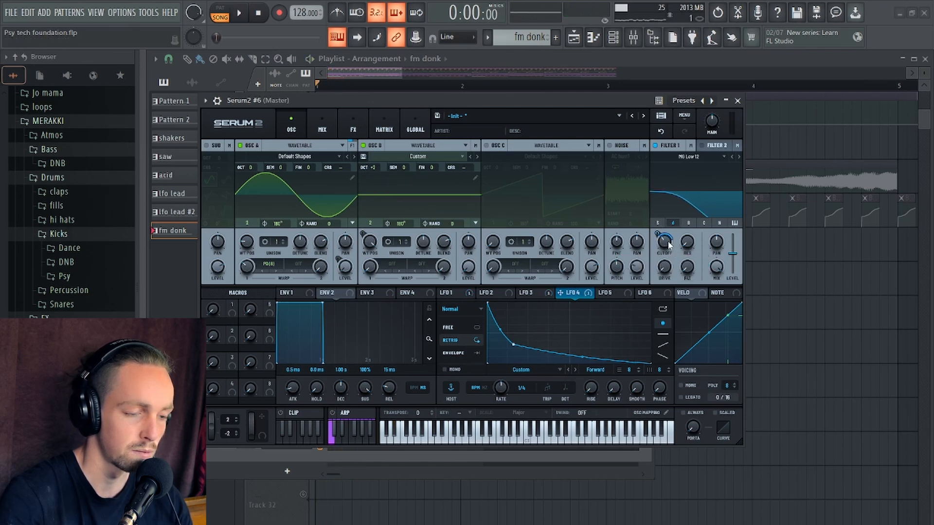
{"action": "key", "text": "space"}
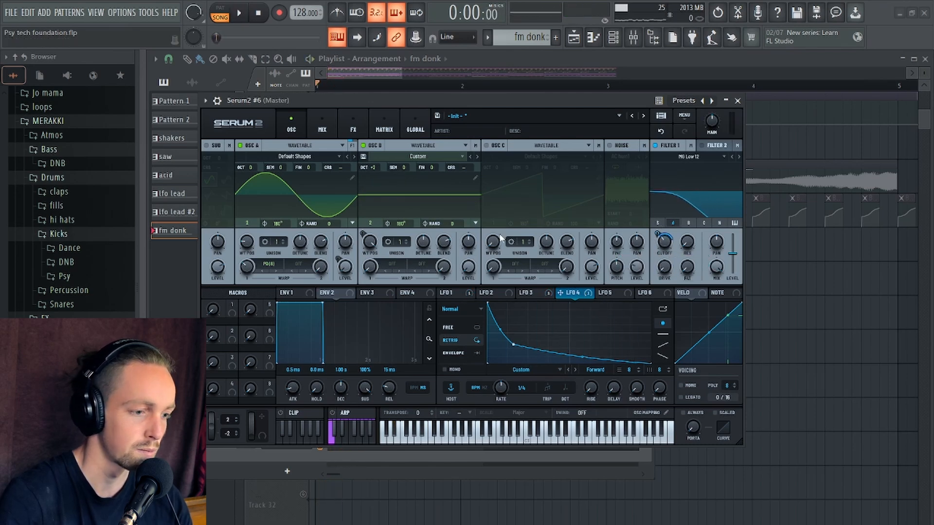
- Compare the donk with Filter 1 bypassed and enabled, leaving the filter on
{"action": "left_click", "coordinate": [655, 146]}
{"action": "key", "text": "space"}
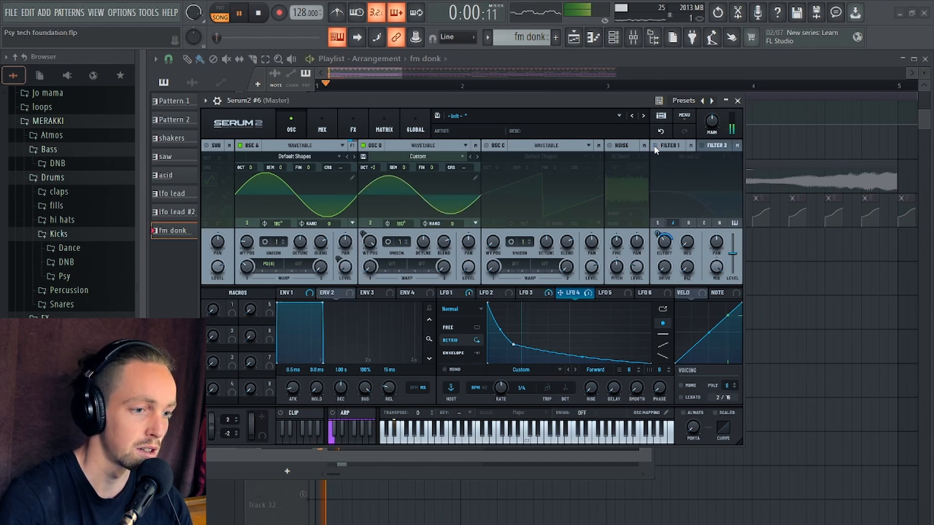
{"action": "key", "text": "space"}
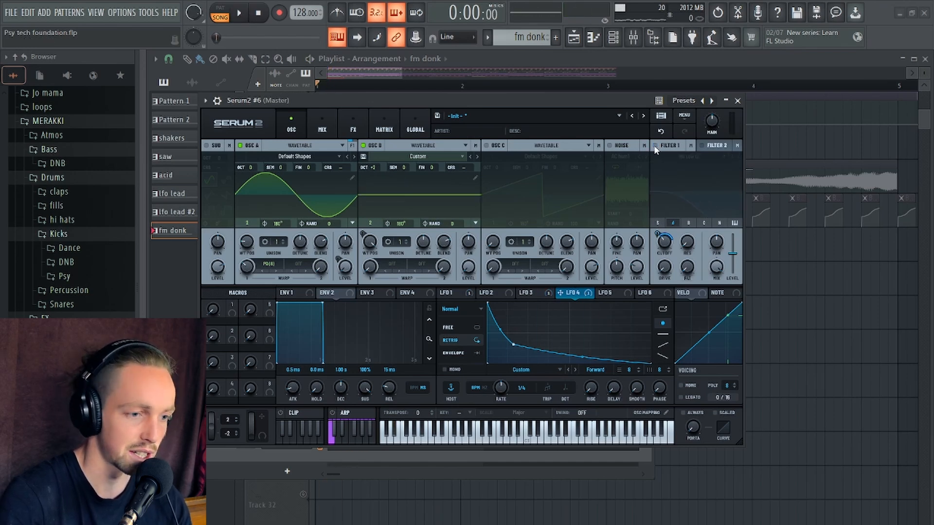
{"action": "left_click", "coordinate": [655, 146]}
{"action": "key", "text": "space"}
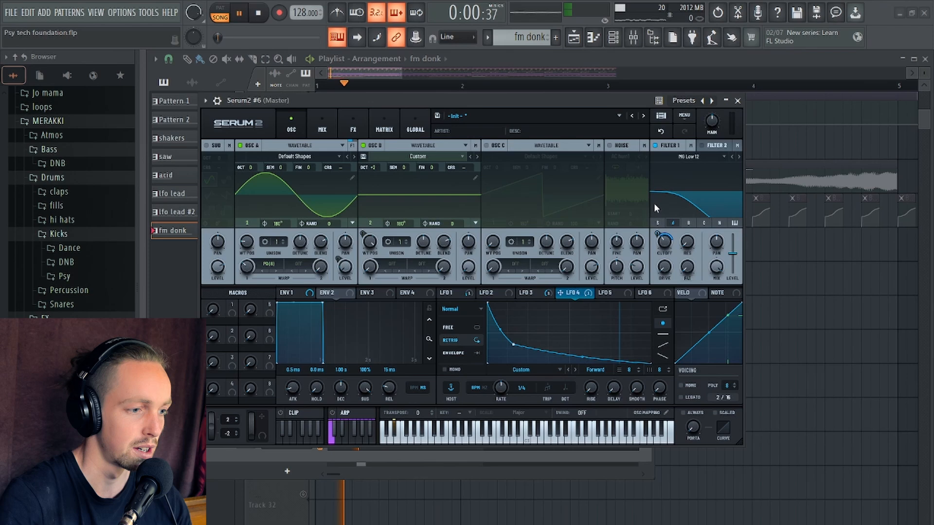
- Change Filter 1's type to MG Low 24 and audition the donk
{"action": "left_click", "coordinate": [738, 156]}
{"action": "left_click", "coordinate": [737, 156]}
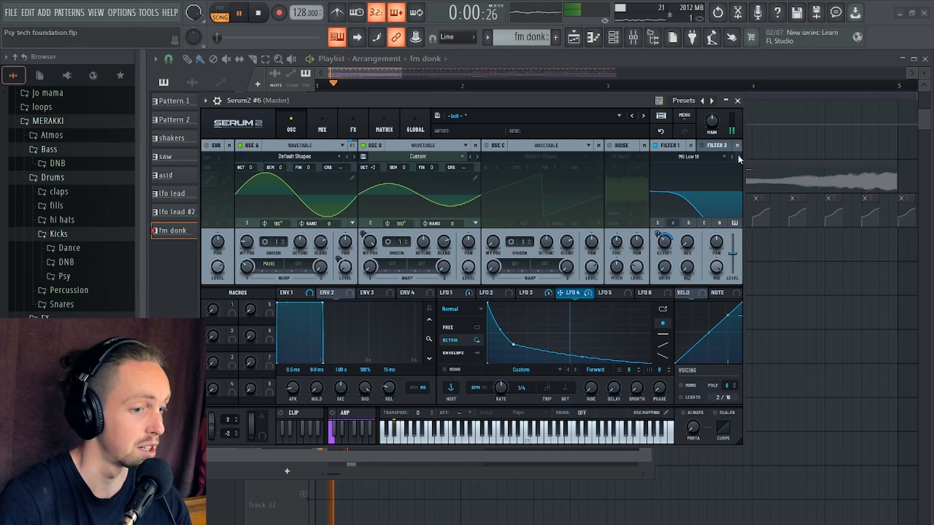
{"action": "key", "text": "space"}
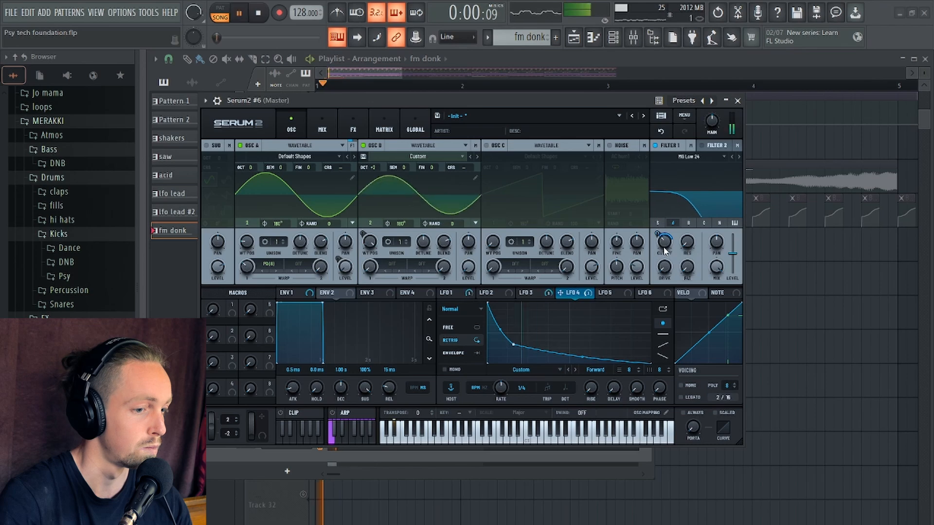
{"action": "key", "text": "space"}
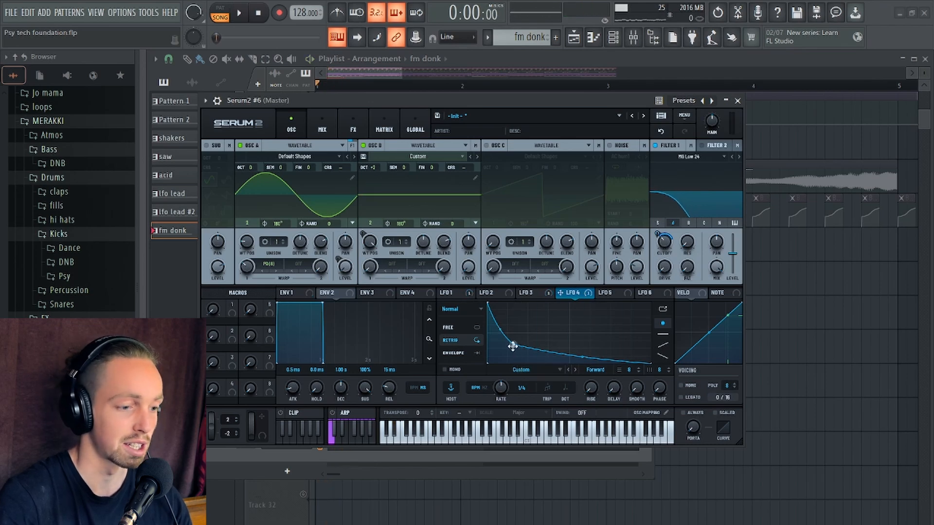
- Raise the bend point of LFO 4's decay curve and move it slightly earlier, auditioning the filter sweep
{"action": "key", "text": "space"}
{"action": "left_click_drag", "start_coordinate": [524, 349], "coordinate": [506, 337]}
{"action": "key", "text": "space"}
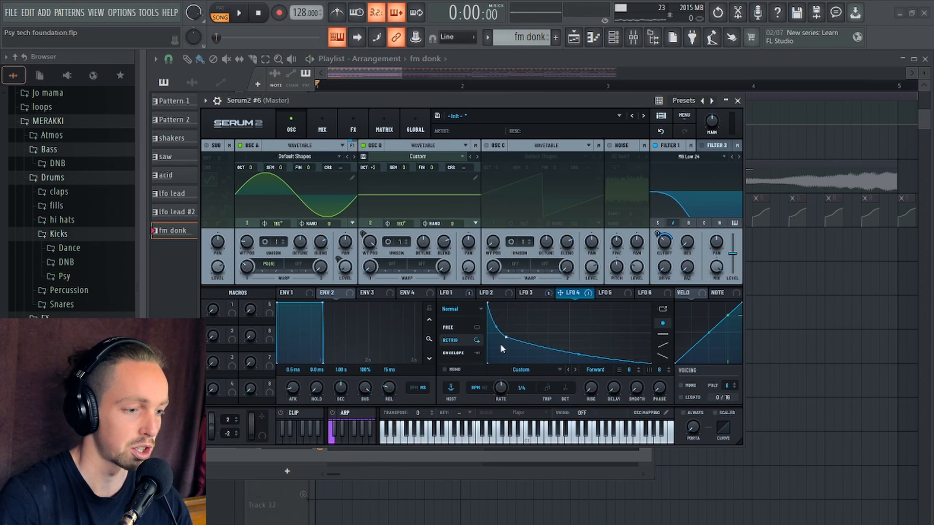
{"action": "left_click_drag", "start_coordinate": [506, 336], "coordinate": [507, 331]}
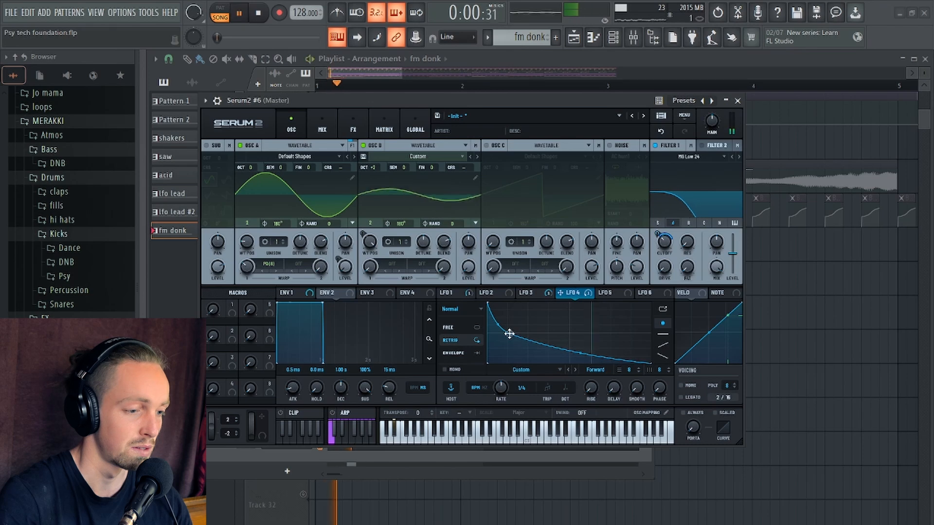
{"action": "key", "text": "space"}
{"action": "key", "text": "space"}
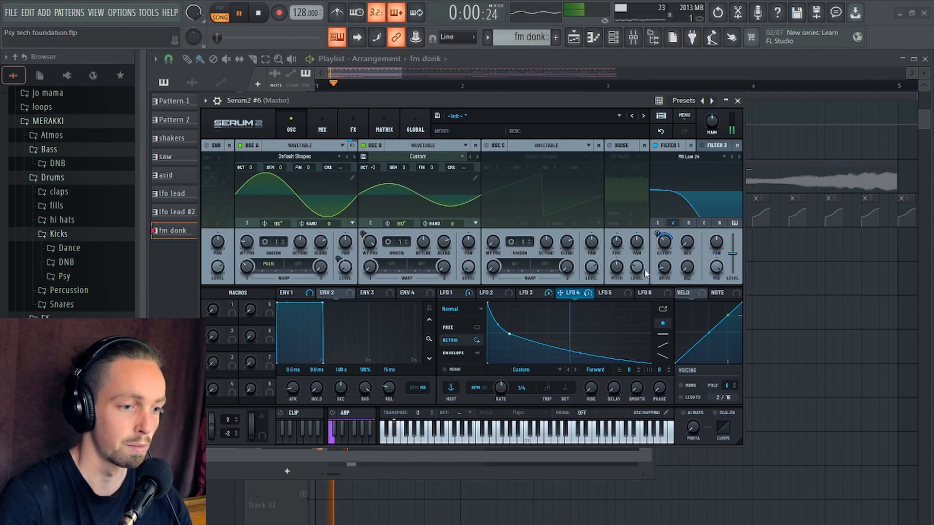
- Add a Distortion effect, set its type to SoftClip, and adjust its drive
{"action": "left_click", "coordinate": [354, 129]}
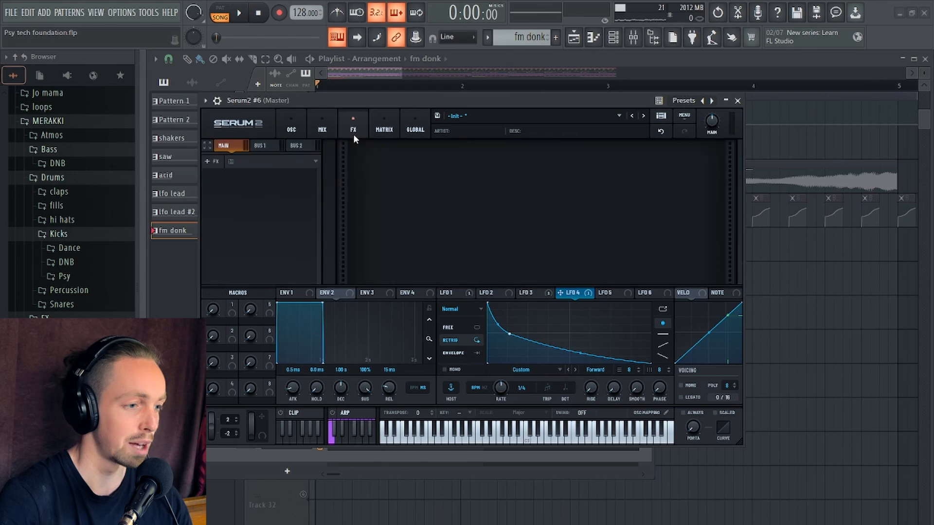
{"action": "left_click", "coordinate": [204, 178]}
{"action": "left_click", "coordinate": [263, 238]}
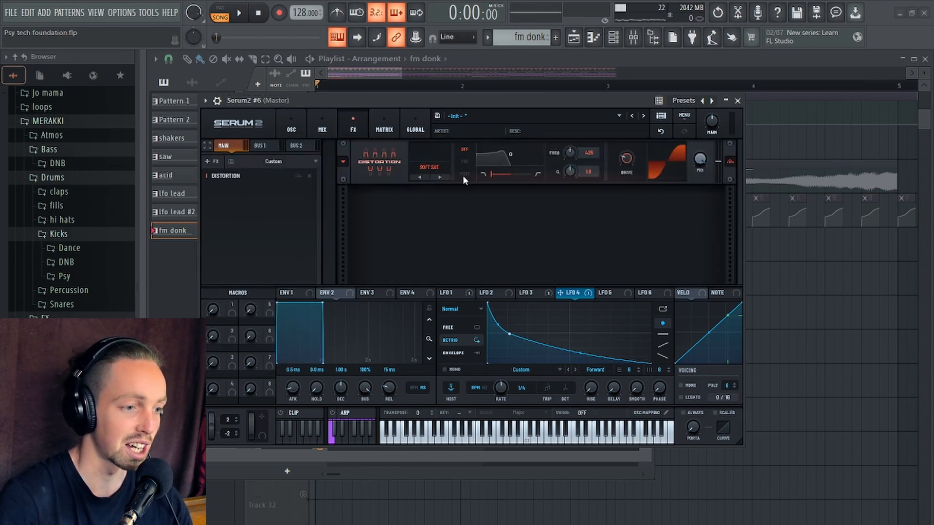
{"action": "left_click", "coordinate": [429, 167]}
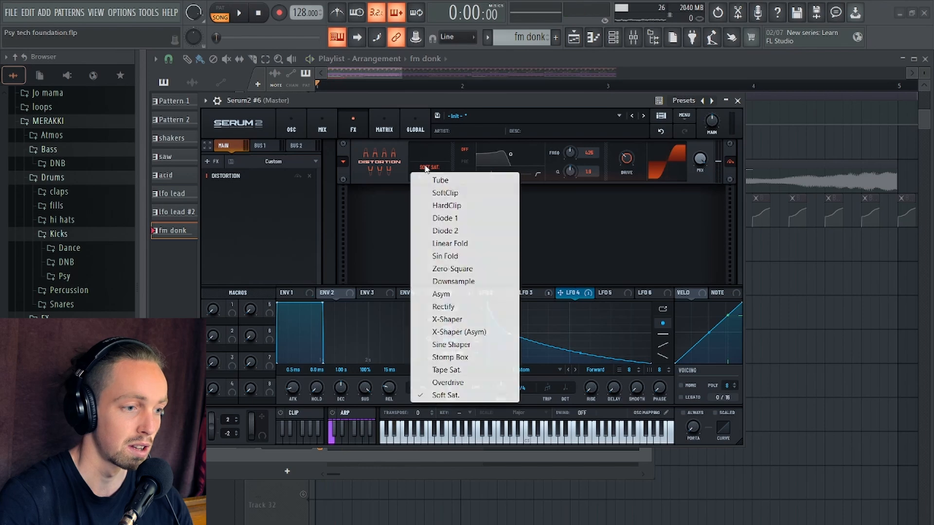
{"action": "left_click", "coordinate": [445, 193]}
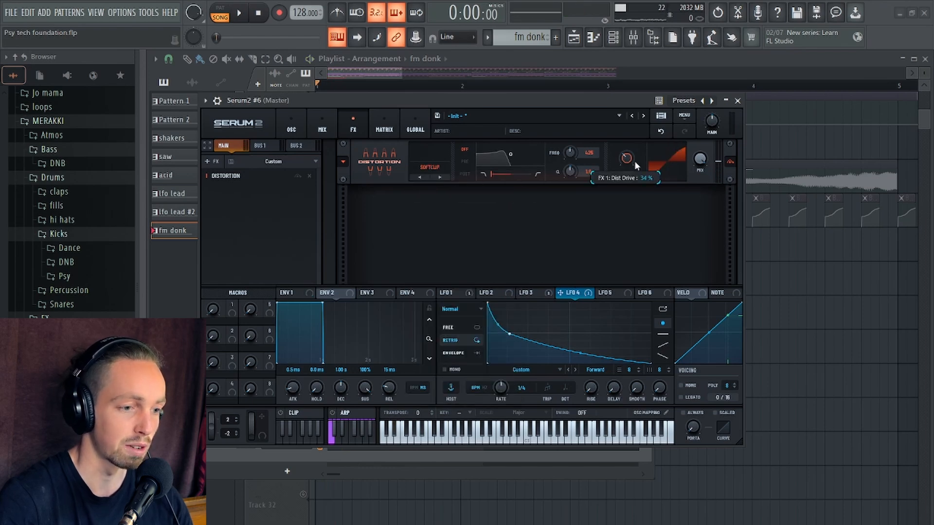
{"action": "mouse_move", "coordinate": [626, 160]}
{"action": "left_mouse_down"}
{"action": "mouse_move", "coordinate": [629, 144]}
{"action": "mouse_move", "coordinate": [625, 160]}
{"action": "left_mouse_up"}
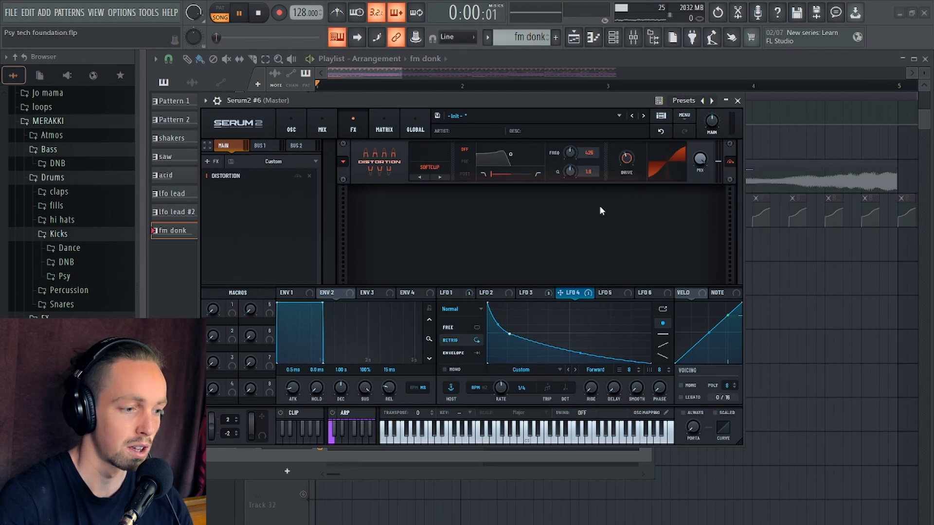
- Add an Equalizer after the distortion and assign LFO 4 to its high band gain
{"action": "left_click", "coordinate": [236, 168]}
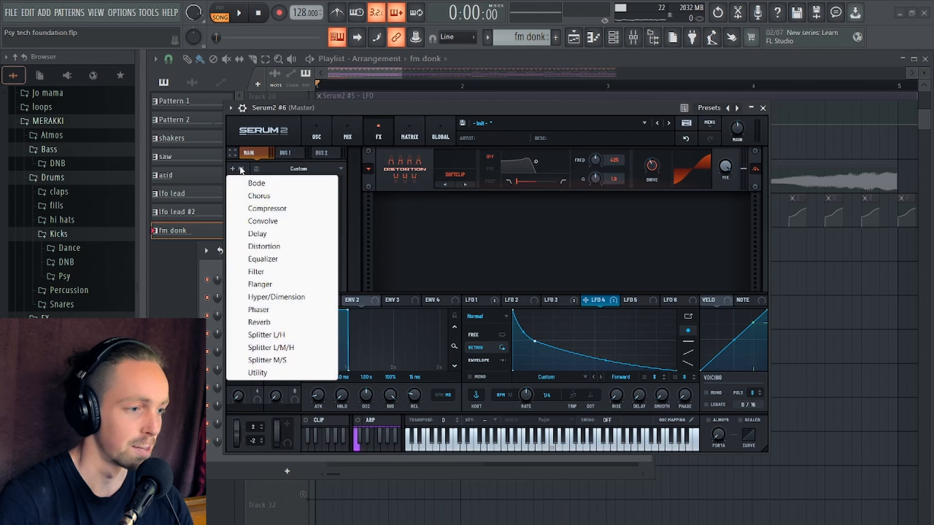
{"action": "left_click", "coordinate": [280, 263]}
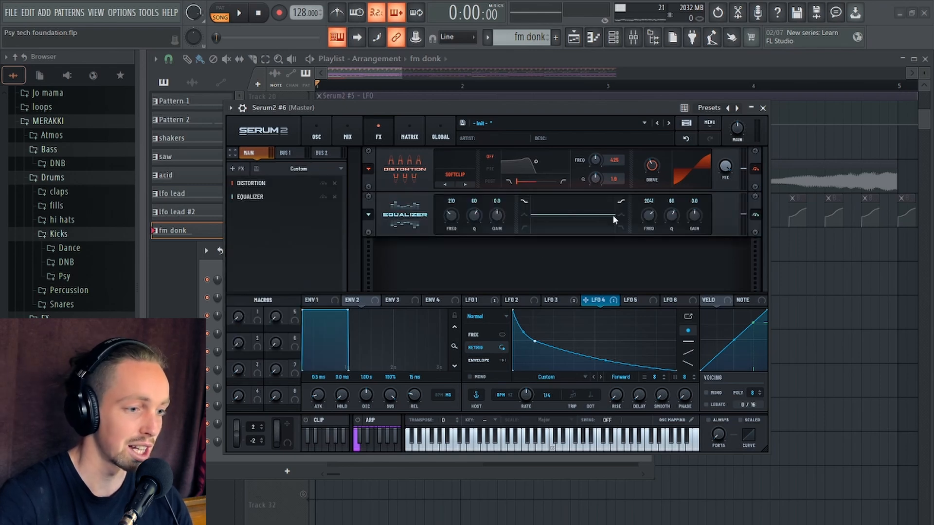
{"action": "left_click_drag", "start_coordinate": [596, 304], "coordinate": [696, 236]}
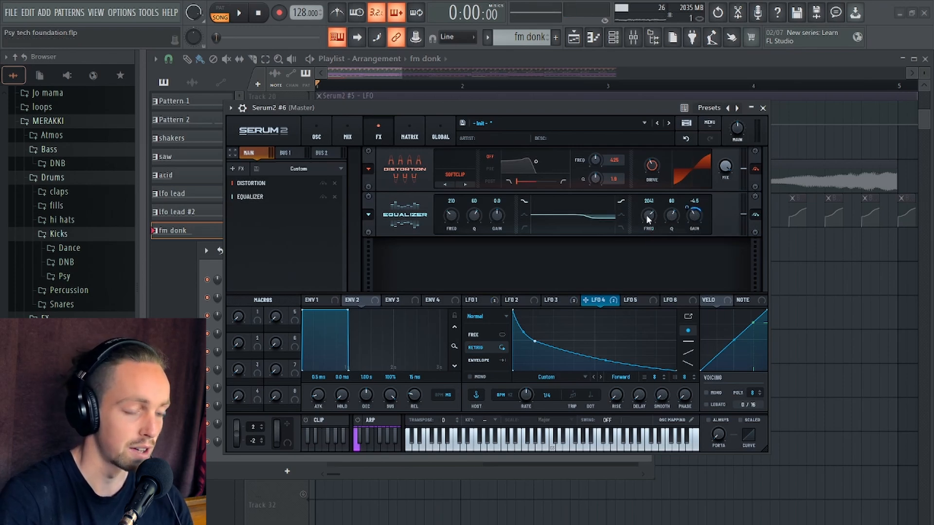
- Set the equalizer's high band to 1631 Hz with a gain of -4.7 dB while repeatedly auditioning the donk
{"action": "left_click_drag", "start_coordinate": [648, 214], "coordinate": [696, 216]}
{"action": "key", "text": "space"}
{"action": "key", "text": "space"}
{"action": "key", "text": "space"}
{"action": "key", "text": "space"}
{"action": "key", "text": "space"}
{"action": "key", "text": "space"}
{"action": "key", "text": "space"}
{"action": "key", "text": "space"}
{"action": "key", "text": "space"}
{"action": "key", "text": "space"}
{"action": "key", "text": "space"}
{"action": "key", "text": "space"}
{"action": "key", "text": "space"}
{"action": "key", "text": "space"}
{"action": "key", "text": "space"}
{"action": "key", "text": "space"}
{"action": "key", "text": "space"}
{"action": "key", "text": "space"}
{"action": "key", "text": "space"}
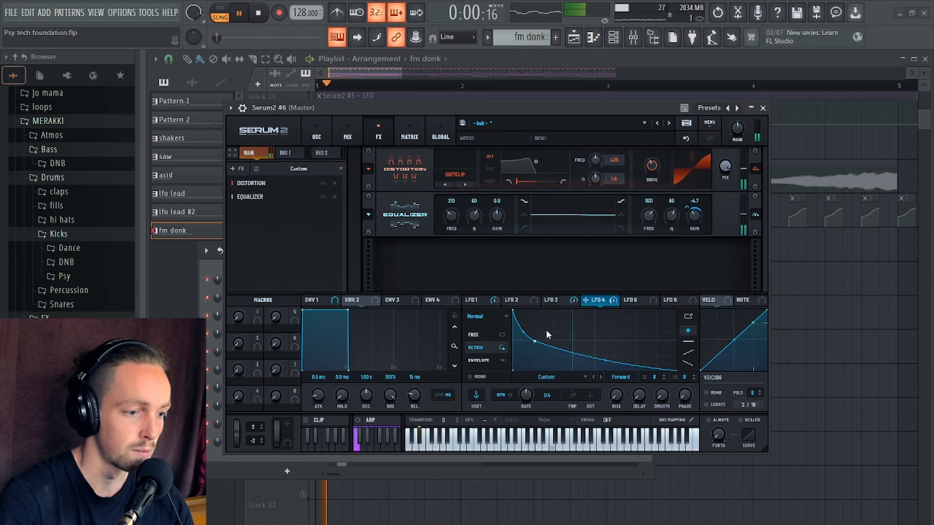
{"action": "key", "text": "space"}
{"action": "key", "text": "space"}
{"action": "key", "text": "space"}
{"action": "key", "text": "space"}
{"action": "key", "text": "space"}
{"action": "key", "text": "space"}
{"action": "key", "text": "space"}
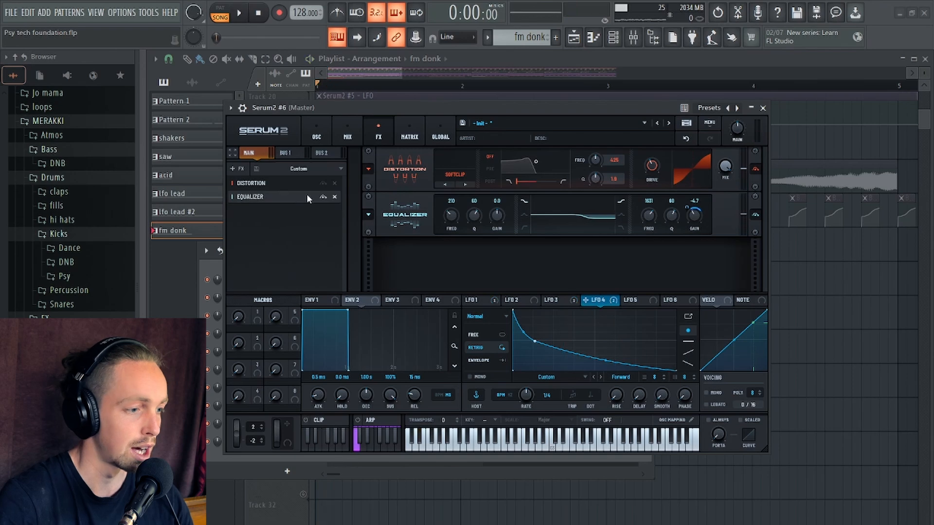
- Move the Equalizer ahead of the Distortion in the effects chain and audition the new order
{"action": "left_click_drag", "start_coordinate": [306, 196], "coordinate": [267, 182]}
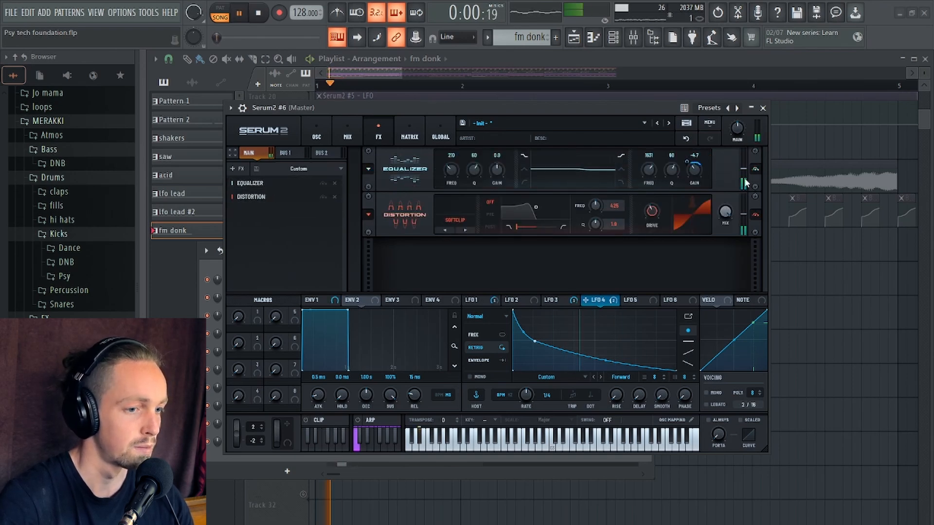
{"action": "left_click", "coordinate": [754, 214]}
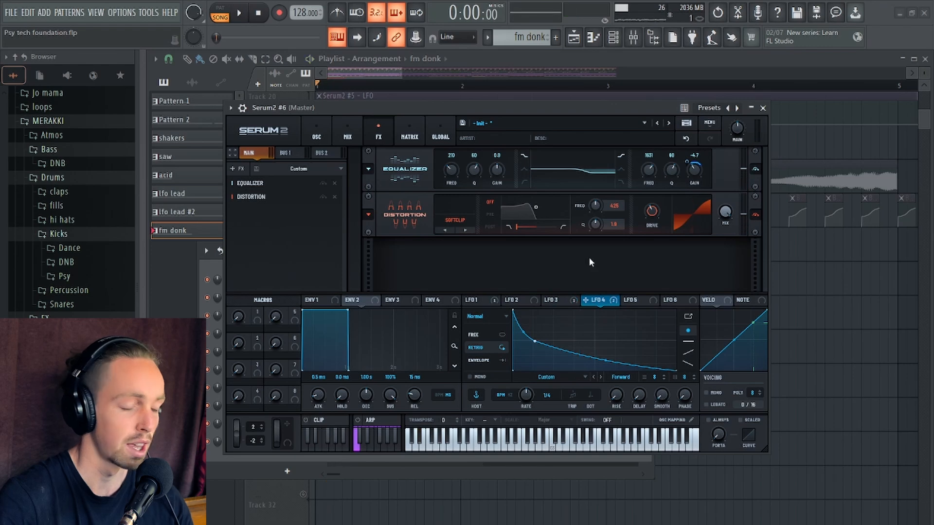
{"action": "left_click_drag", "start_coordinate": [394, 112], "coordinate": [383, 113]}
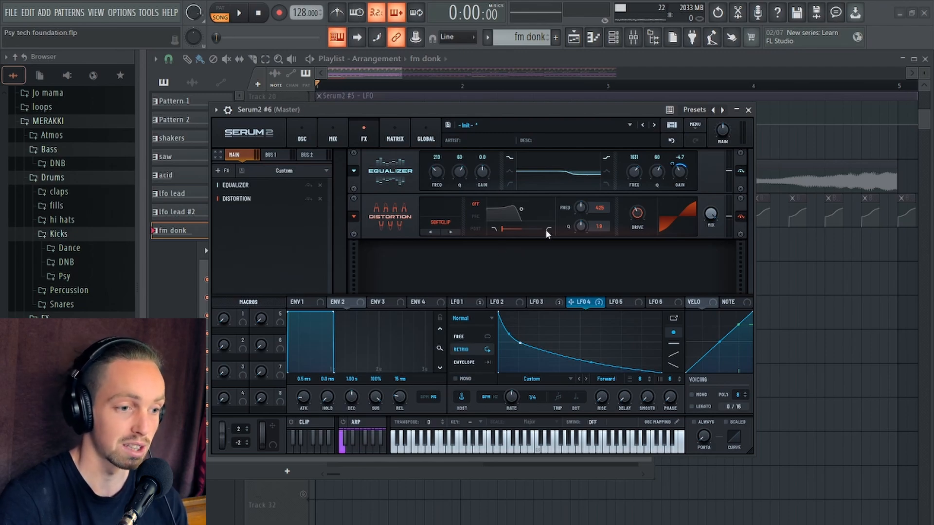
{"action": "left_click_drag", "start_coordinate": [572, 112], "coordinate": [613, 136]}
{"action": "left_click", "coordinate": [349, 161]}
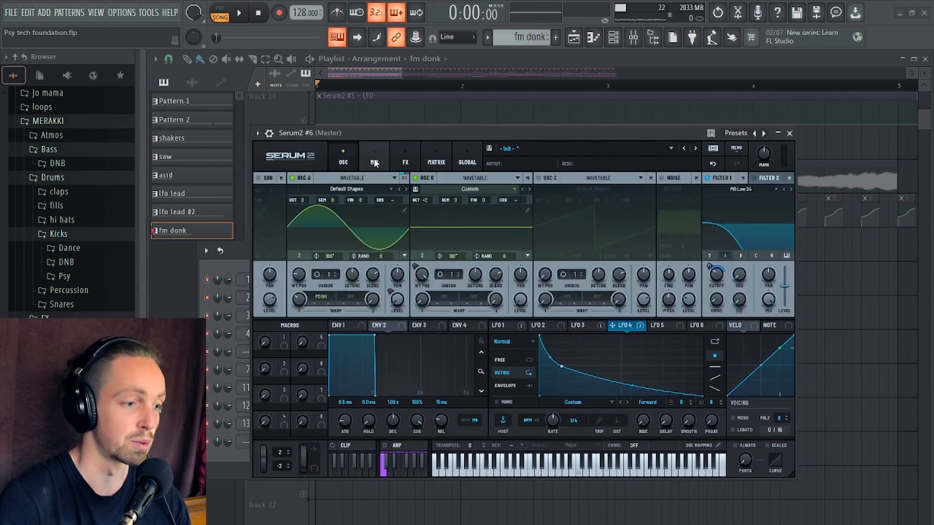
{"action": "left_click_drag", "start_coordinate": [414, 135], "coordinate": [403, 91]}
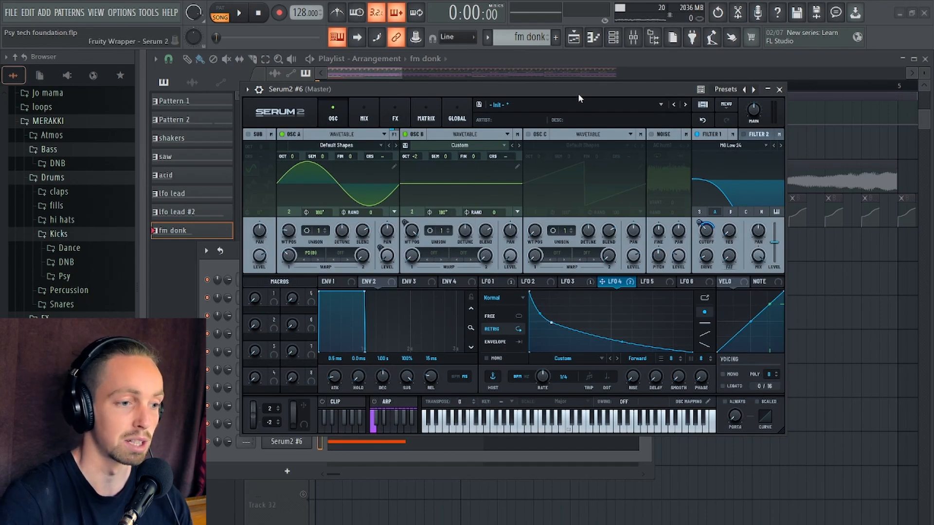
{"action": "mouse_move", "coordinate": [578, 93]}
{"action": "left_mouse_down"}
{"action": "mouse_move", "coordinate": [561, 83]}
{"action": "mouse_move", "coordinate": [564, 101]}
{"action": "left_mouse_up"}
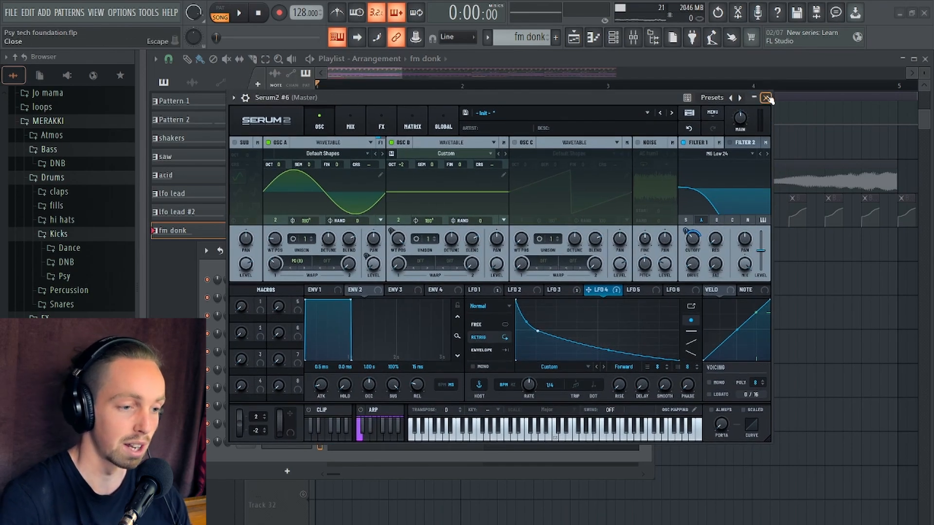
- Add a Compressor at the end of the effects chain and raise its gain to 7.1, auditioning the result
{"action": "left_click", "coordinate": [382, 125]}
{"action": "left_click", "coordinate": [239, 158]}
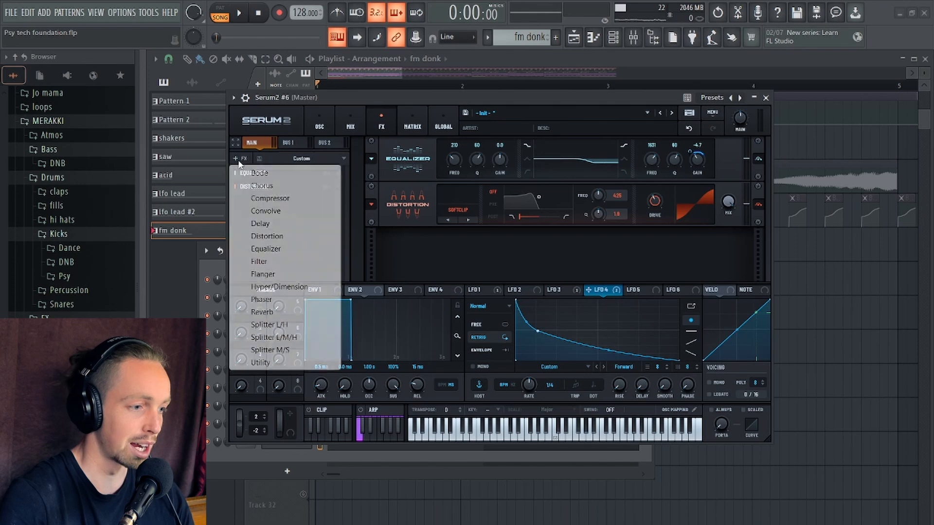
{"action": "left_click", "coordinate": [289, 202]}
{"action": "mouse_move", "coordinate": [576, 251]}
{"action": "left_mouse_down"}
{"action": "mouse_move", "coordinate": [576, 239]}
{"action": "mouse_move", "coordinate": [576, 249]}
{"action": "left_mouse_up"}
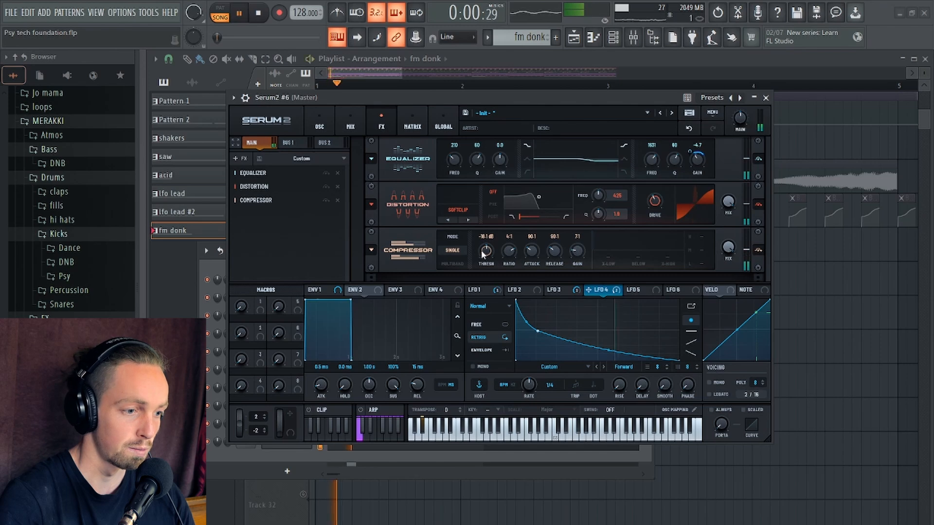
- Lower the compressor's threshold to about -20.9 dB while auditioning the donk
{"action": "key", "text": "space"}
{"action": "key", "text": "space"}
{"action": "left_click_drag", "start_coordinate": [486, 249], "coordinate": [486, 242]}
{"action": "key", "text": "space"}
{"action": "key", "text": "space"}
{"action": "key", "text": "space"}
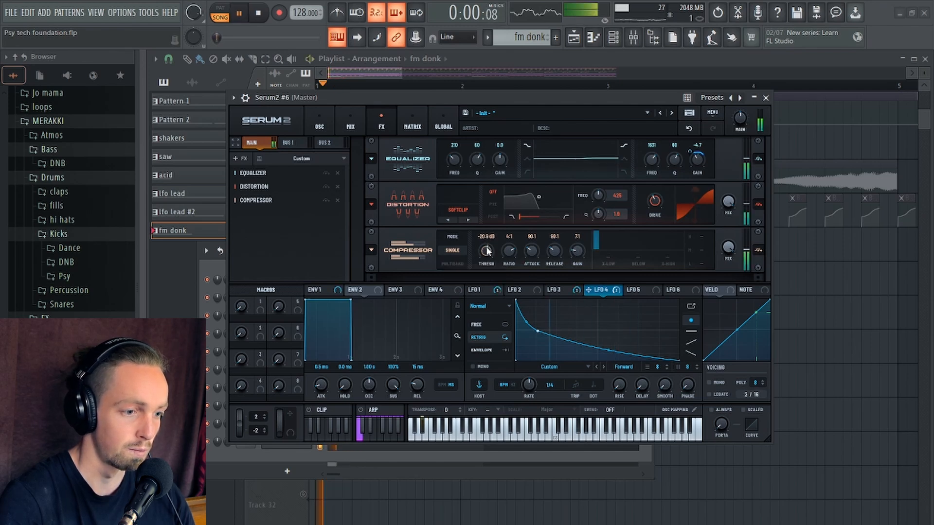
{"action": "key", "text": "space"}
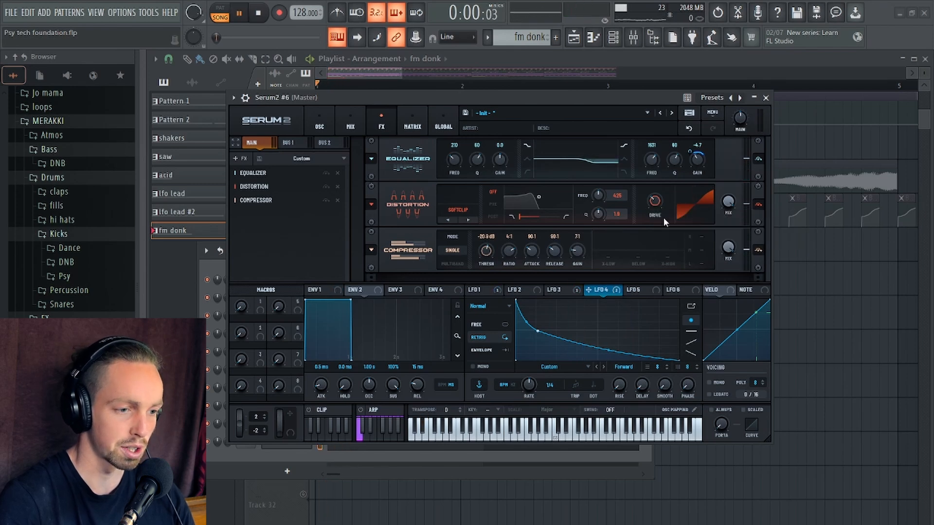
{"action": "key", "text": "space"}
- Close the synth, route the Serum2 #6 channel to mixer track 19, and name that track donk
{"action": "left_click", "coordinate": [766, 97]}
{"action": "left_click", "coordinate": [637, 42]}
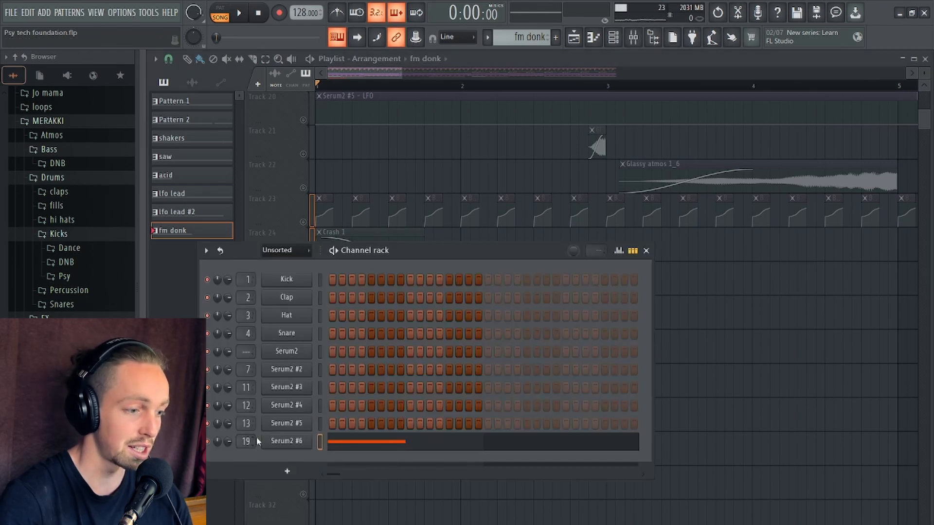
{"action": "left_click", "coordinate": [646, 251]}
{"action": "left_click", "coordinate": [632, 39]}
{"action": "key", "text": "F2"}
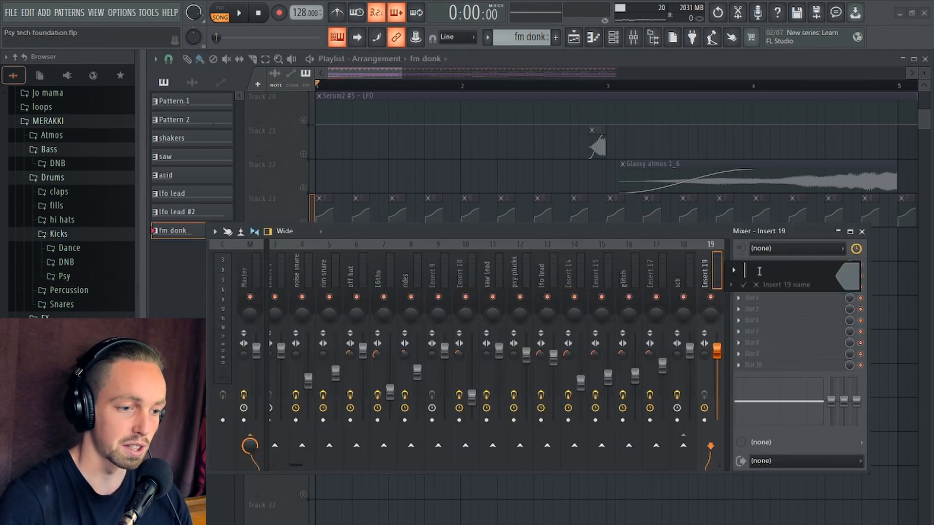
{"action": "key", "text": "Return"}
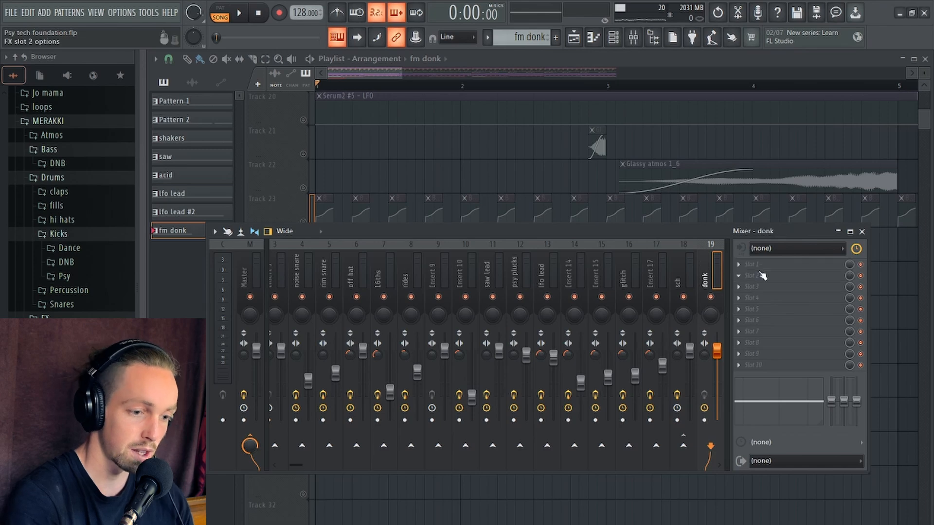
- Load Fruity Parametric EQ 2 in the donk track's first effect slot and turn band 1 into a steep high pass
{"action": "left_click", "coordinate": [741, 269]}
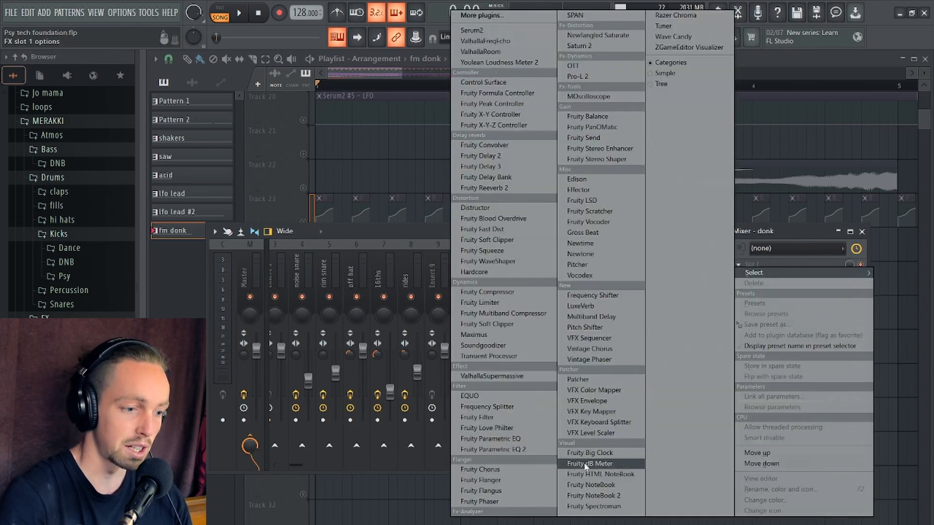
{"action": "left_click", "coordinate": [486, 449]}
{"action": "right_click", "coordinate": [61, 155]}
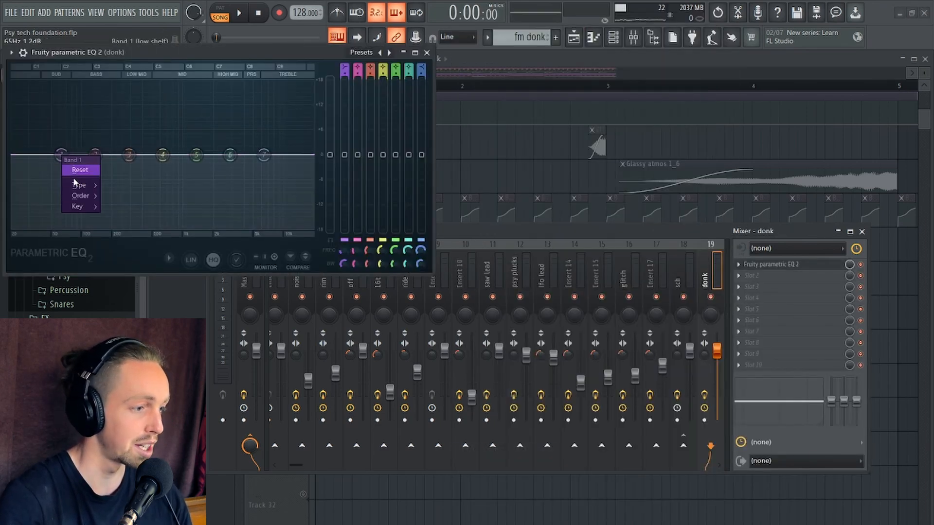
{"action": "mouse_move", "coordinate": [84, 187]}
{"action": "left_click", "coordinate": [121, 206]}
{"action": "right_click", "coordinate": [61, 155]}
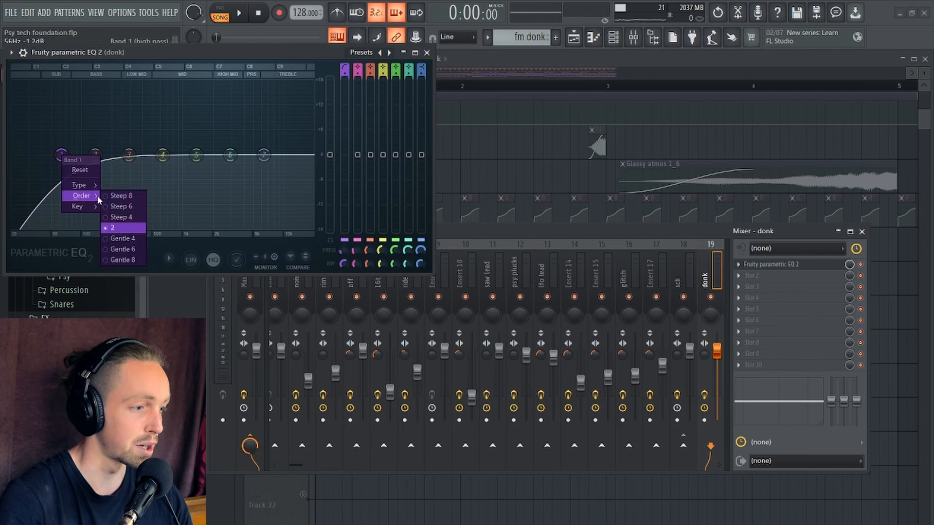
{"action": "left_click", "coordinate": [124, 228]}
- Raise the band 1 high-pass cutoff to about 165 Hz while auditioning the donk, and close the EQ
{"action": "left_click_drag", "start_coordinate": [67, 155], "coordinate": [105, 156]}
{"action": "key", "text": "space"}
{"action": "key", "text": "space"}
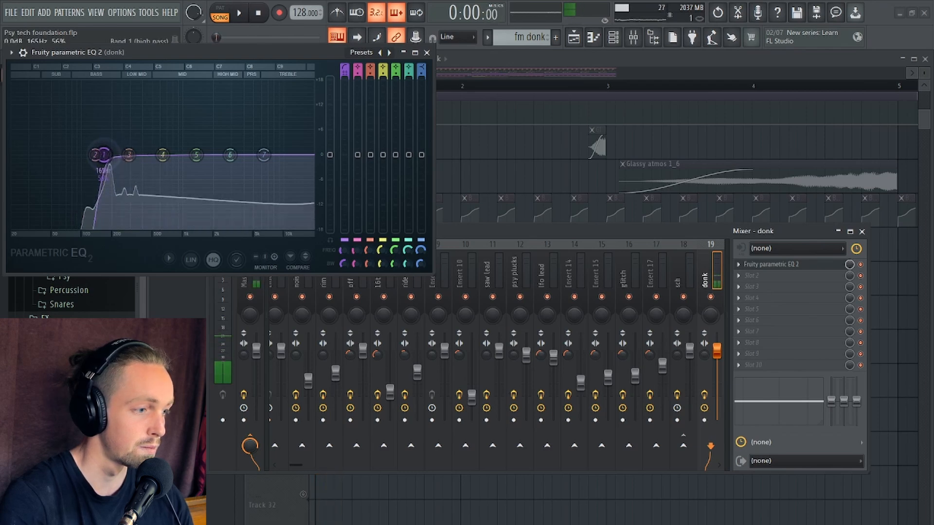
{"action": "key", "text": "space"}
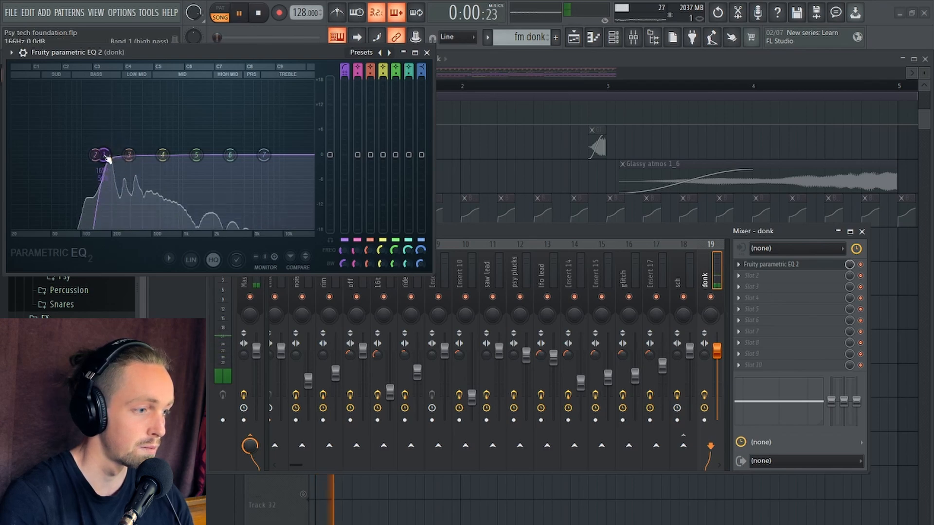
{"action": "key", "text": "space"}
{"action": "left_click", "coordinate": [427, 52]}
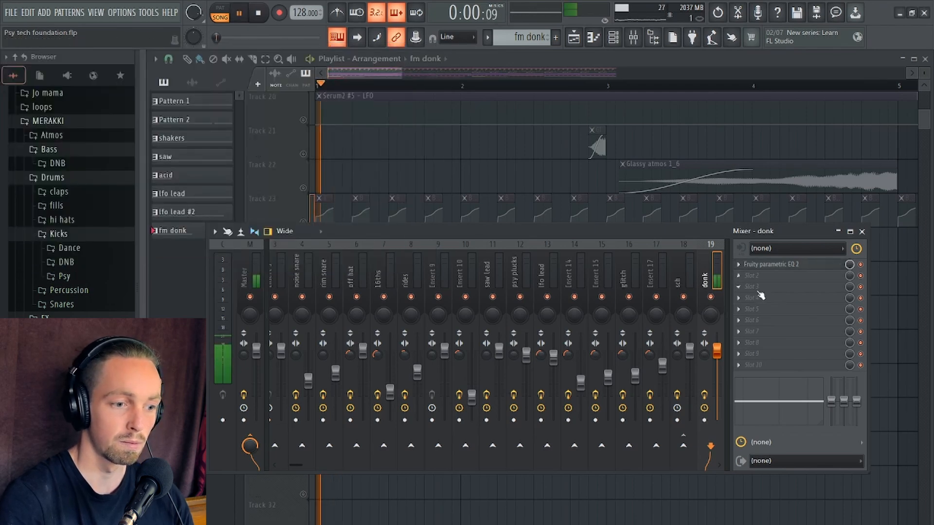
- Load ValhallaRoom in the donk track's second effect slot and choose the DarkCathedral preset from the Dark category
{"action": "left_click", "coordinate": [743, 275]}
{"action": "left_click", "coordinate": [499, 50]}
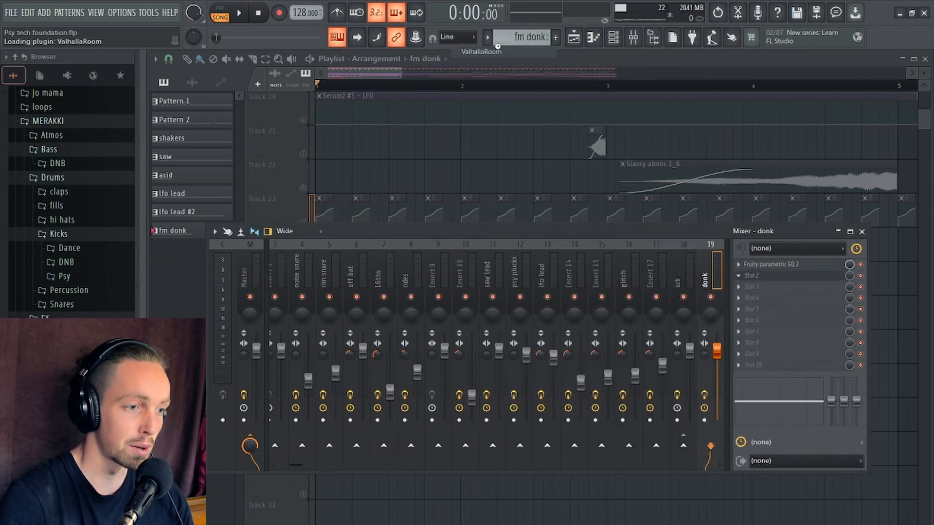
{"action": "left_click", "coordinate": [437, 297]}
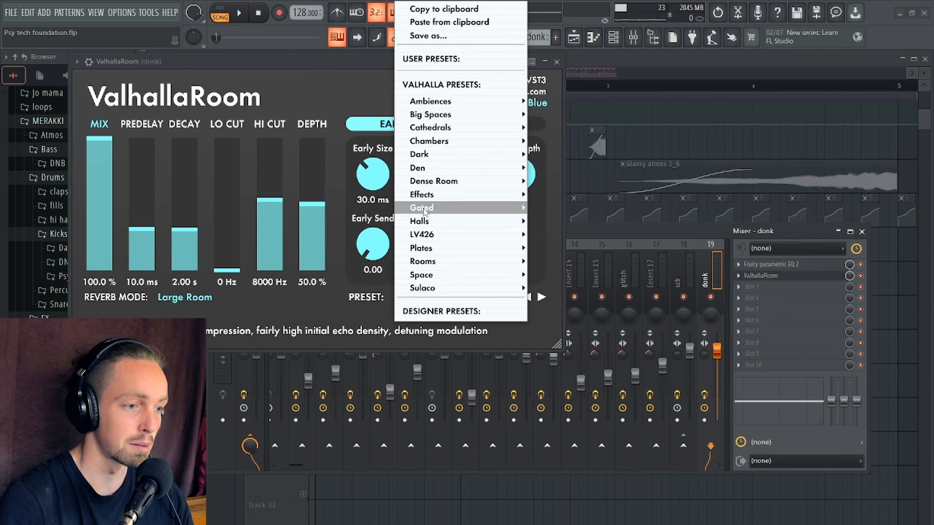
{"action": "mouse_move", "coordinate": [437, 155]}
{"action": "left_click", "coordinate": [583, 155]}
{"action": "left_click_drag", "start_coordinate": [318, 60], "coordinate": [443, 97]}
- Set the reverb's predelay to 3.6 ms, mix to 29.4 % and low cut to 460 Hz
{"action": "left_click_drag", "start_coordinate": [311, 237], "coordinate": [271, 286]}
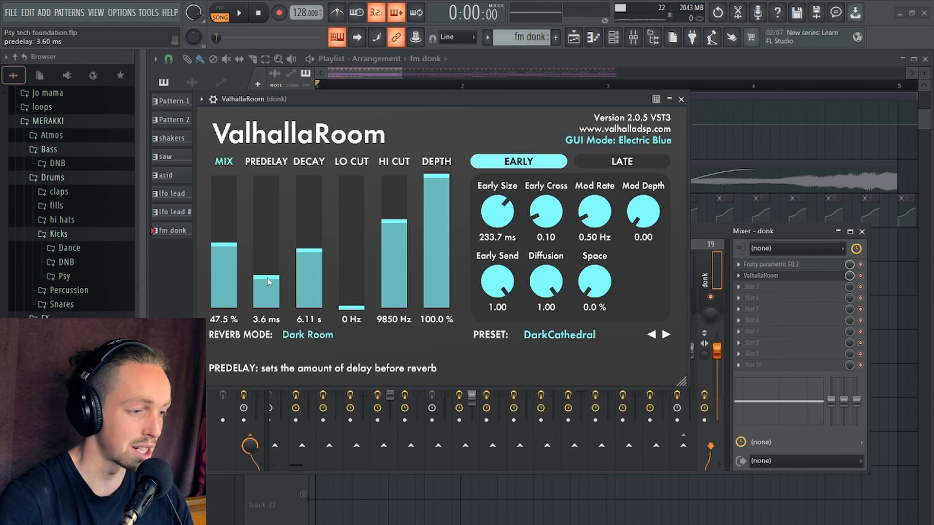
{"action": "left_click_drag", "start_coordinate": [225, 251], "coordinate": [224, 268]}
{"action": "left_click_drag", "start_coordinate": [354, 304], "coordinate": [354, 267]}
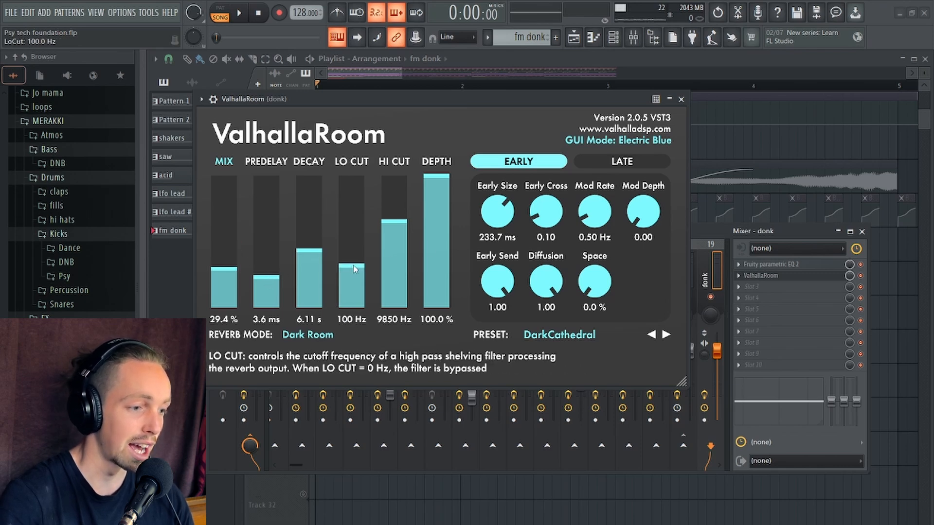
{"action": "left_click_drag", "start_coordinate": [417, 99], "coordinate": [416, 83]}
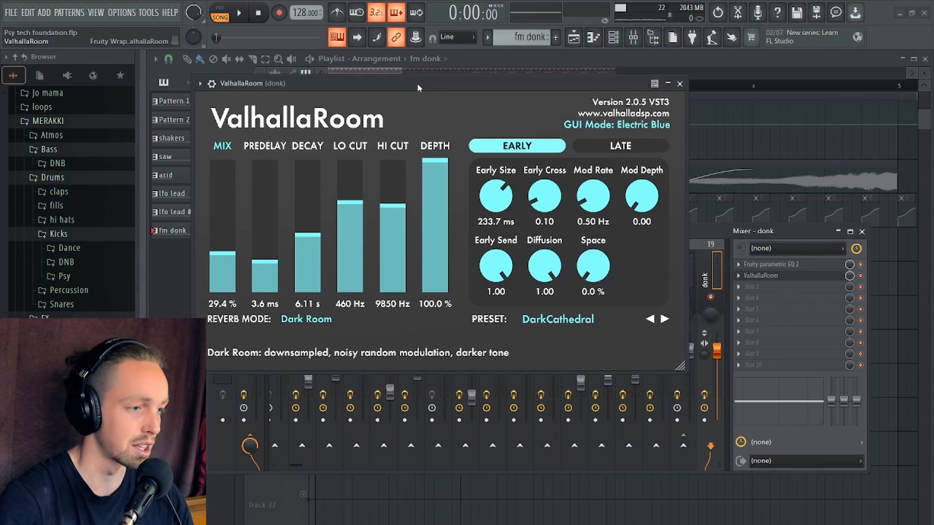
- Adjust the reverb's low cut to 370 Hz and its mix to 23.5 % while auditioning the donk
{"action": "key", "text": "space"}
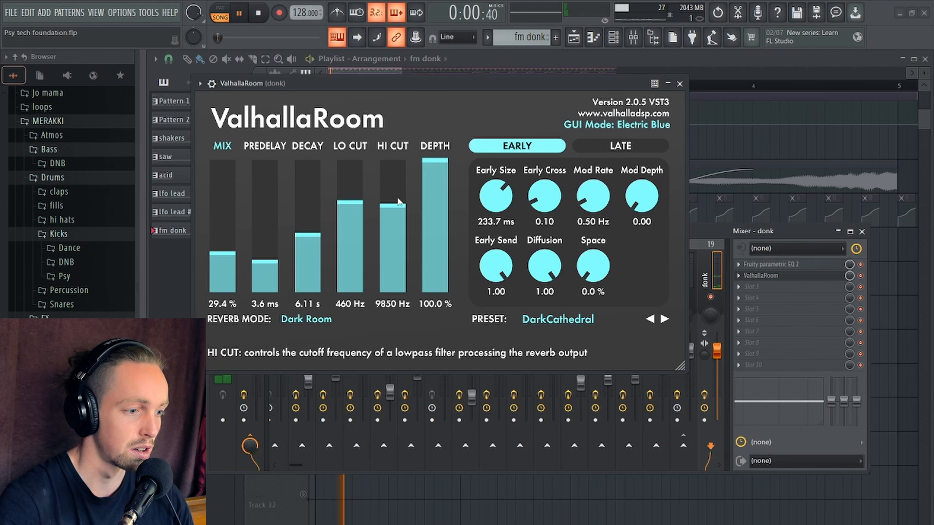
{"action": "left_click_drag", "start_coordinate": [352, 204], "coordinate": [356, 219]}
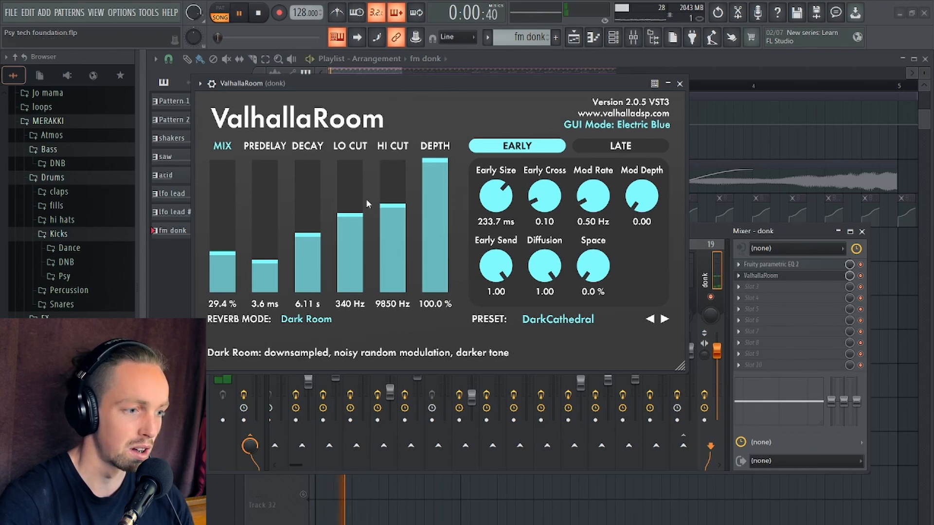
{"action": "scroll", "coordinate": [352, 216], "scroll_direction": "up", "scroll_amount": 1}
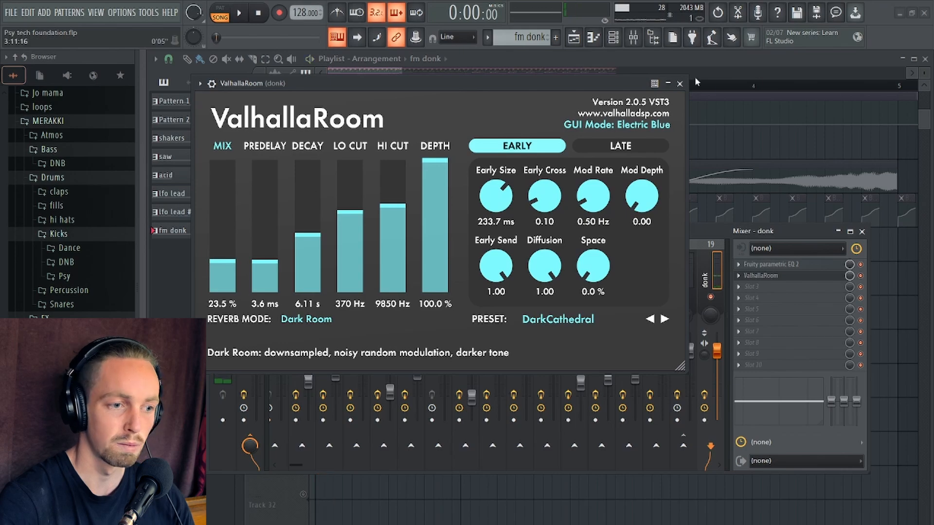
{"action": "left_click", "coordinate": [680, 85]}
- Close the mixer, unsolo Track 28 and move the fm donk clip to start at 2:03:00
{"action": "key", "text": "F9"}
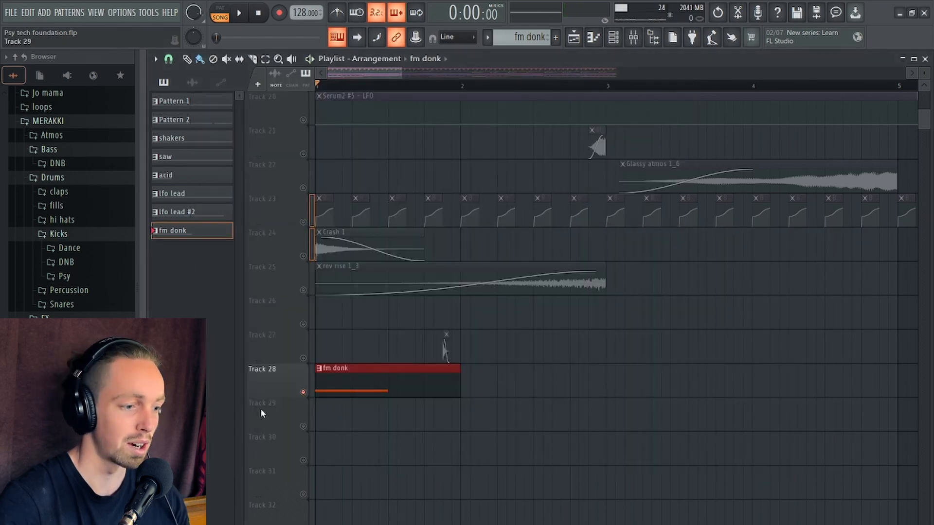
{"action": "left_click", "coordinate": [303, 392], "text": "ctrl"}
{"action": "left_click_drag", "start_coordinate": [340, 391], "coordinate": [503, 390]}
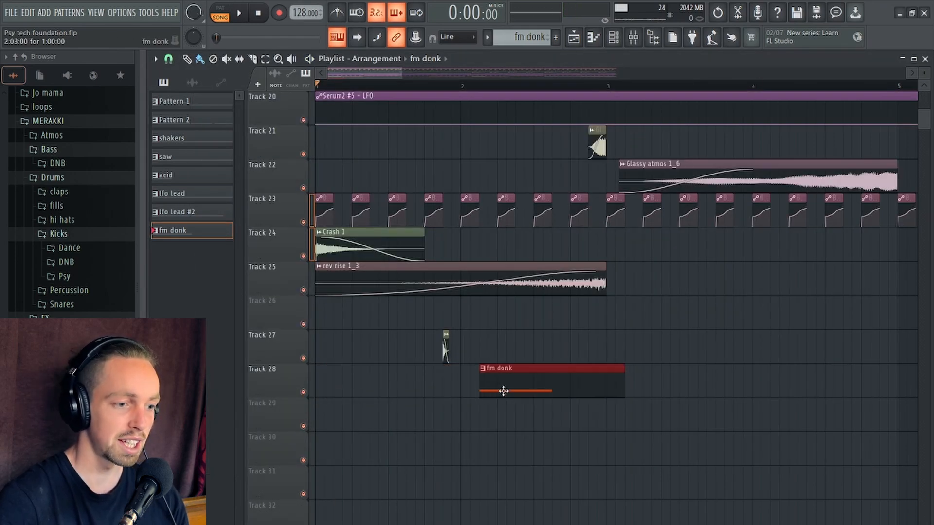
- Examine the fm donk clip's placement relative to the sidechain volume clips and the percussion hit on Track 27
{"action": "scroll", "coordinate": [528, 375], "scroll_direction": "up", "scroll_amount": 2}
{"action": "scroll", "coordinate": [526, 383], "scroll_direction": "down", "scroll_amount": 2}
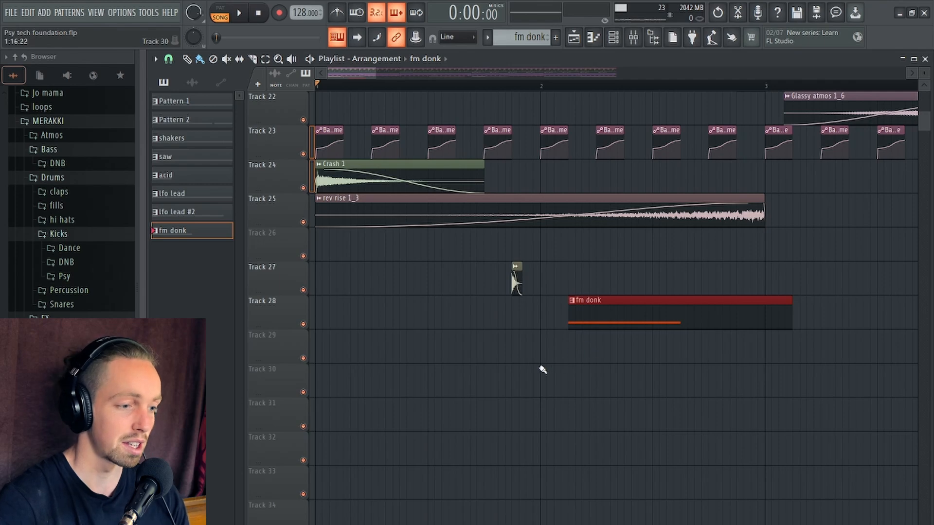
{"action": "scroll", "coordinate": [532, 358], "scroll_direction": "down", "scroll_amount": 1}
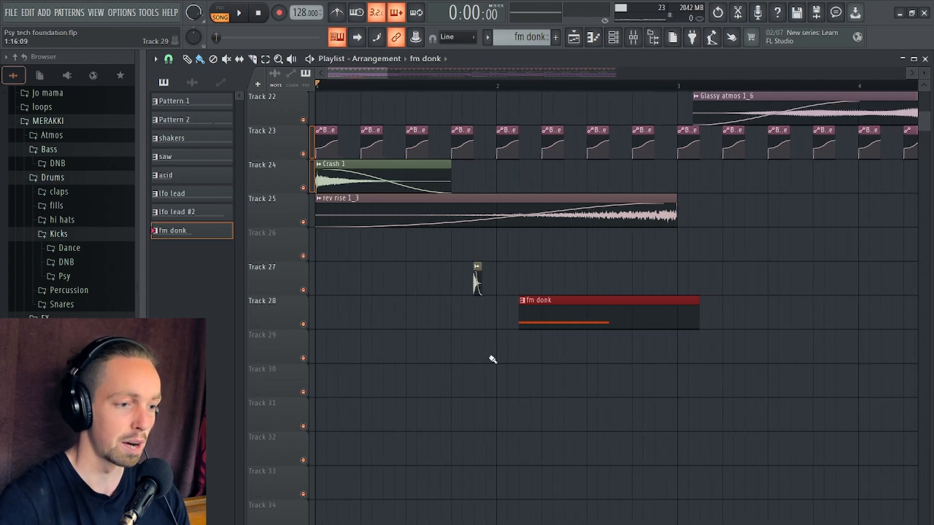
{"action": "scroll", "coordinate": [554, 327], "scroll_direction": "up", "scroll_amount": 2}
{"action": "scroll", "coordinate": [567, 334], "scroll_direction": "down", "scroll_amount": 2}
{"action": "scroll", "coordinate": [552, 346], "scroll_direction": "up", "scroll_amount": 3}
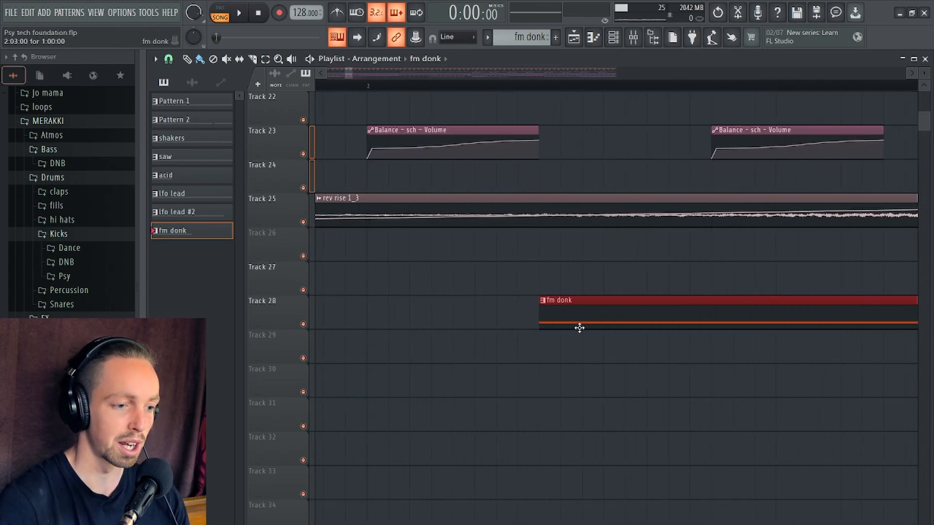
{"action": "scroll", "coordinate": [442, 278], "scroll_direction": "down", "scroll_amount": 2}
{"action": "scroll", "coordinate": [563, 319], "scroll_direction": "up", "scroll_amount": 2}
{"action": "mouse_move", "coordinate": [563, 319]}
{"action": "left_mouse_down"}
{"action": "mouse_move", "coordinate": [636, 316]}
{"action": "mouse_move", "coordinate": [567, 328]}
{"action": "left_mouse_up"}
{"action": "scroll", "coordinate": [519, 342], "scroll_direction": "down", "scroll_amount": 4}
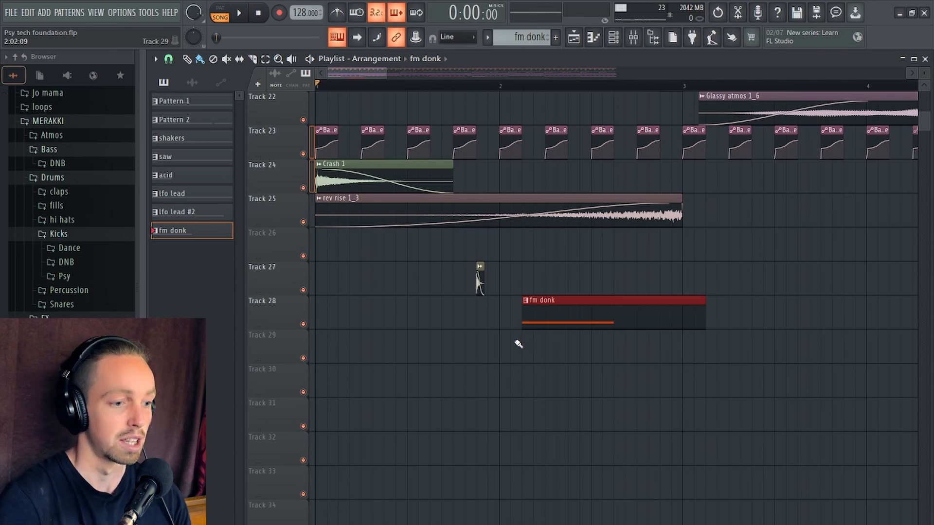
{"action": "scroll", "coordinate": [519, 344], "scroll_direction": "up", "scroll_amount": 3}
{"action": "scroll", "coordinate": [543, 335], "scroll_direction": "down", "scroll_amount": 3}
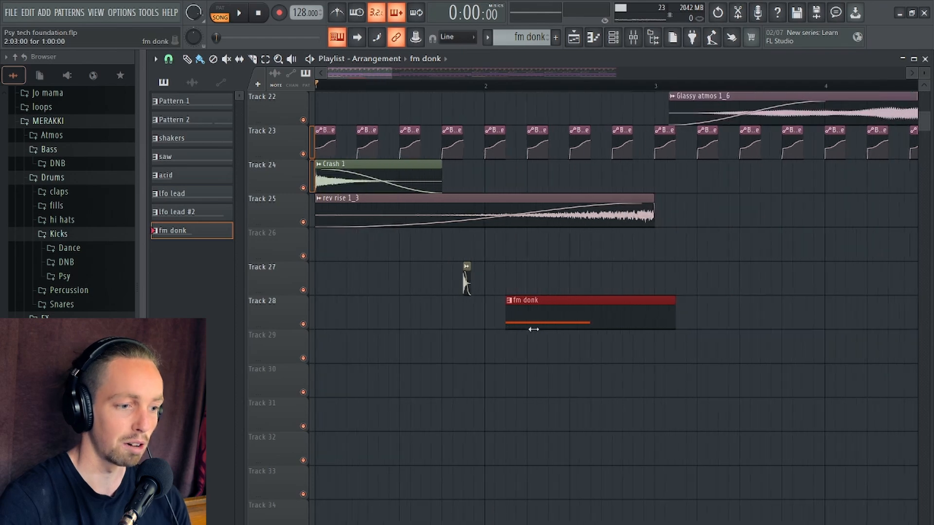
{"action": "scroll", "coordinate": [465, 277], "scroll_direction": "up", "scroll_amount": 4}
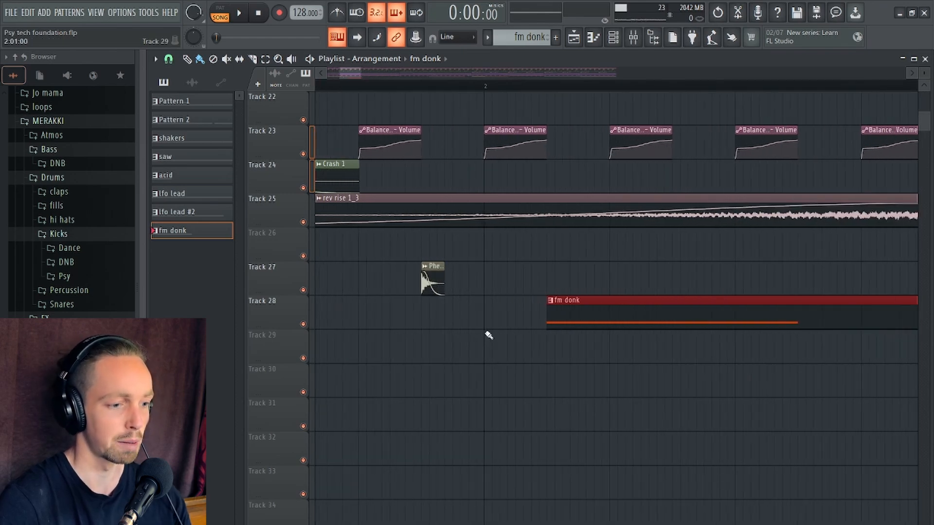
{"action": "scroll", "coordinate": [500, 357], "scroll_direction": "down", "scroll_amount": 2}
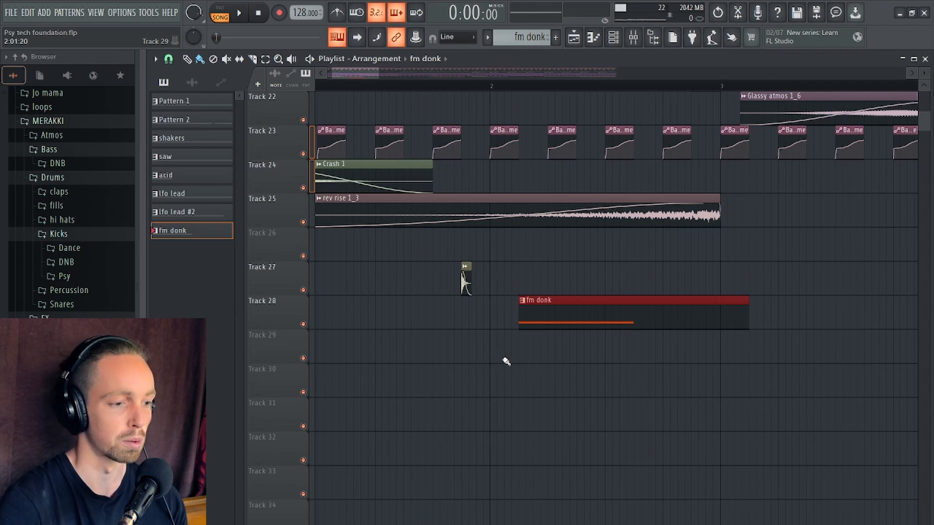
{"action": "scroll", "coordinate": [486, 352], "scroll_direction": "down", "scroll_amount": 2}
{"action": "scroll", "coordinate": [427, 354], "scroll_direction": "up", "scroll_amount": 5}
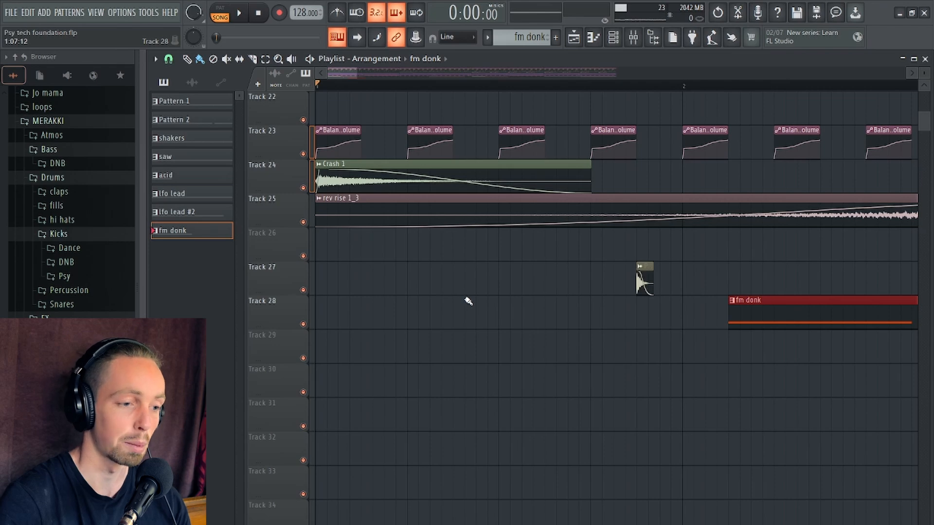
{"action": "scroll", "coordinate": [485, 291], "scroll_direction": "down", "scroll_amount": 2}
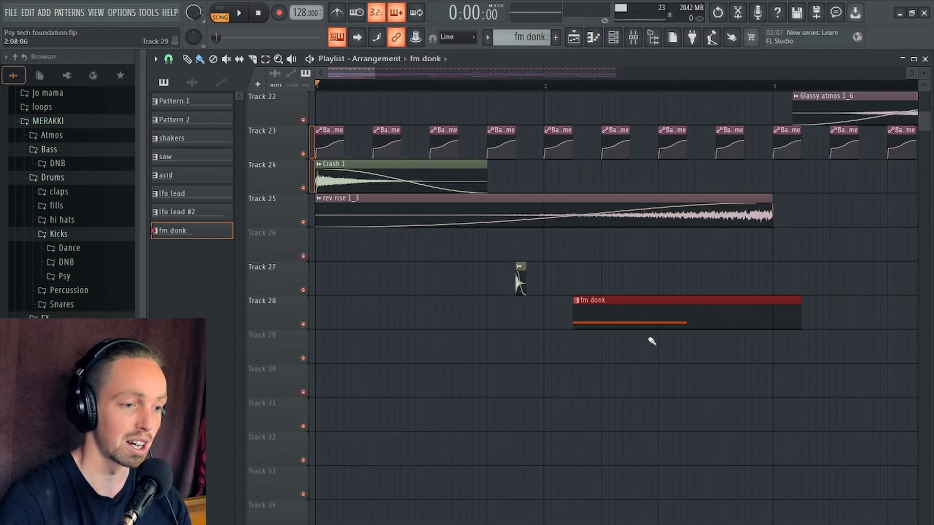
{"action": "scroll", "coordinate": [396, 271], "scroll_direction": "up", "scroll_amount": 2}
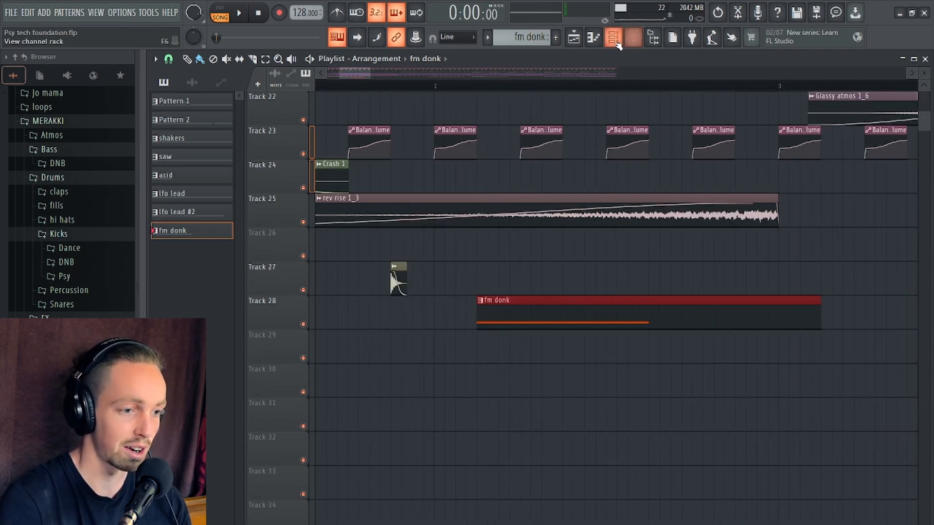
- Raise the compressor gain in Serum2 #6 to 11.1 while playing the full arrangement, and close the synth and channel rack
{"action": "key", "text": "F6"}
{"action": "left_click", "coordinate": [293, 444]}
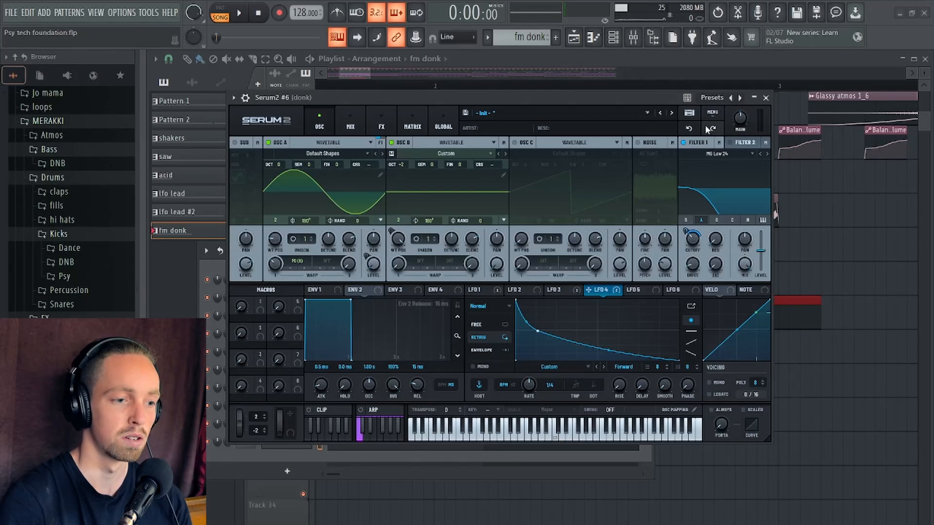
{"action": "left_click", "coordinate": [382, 126]}
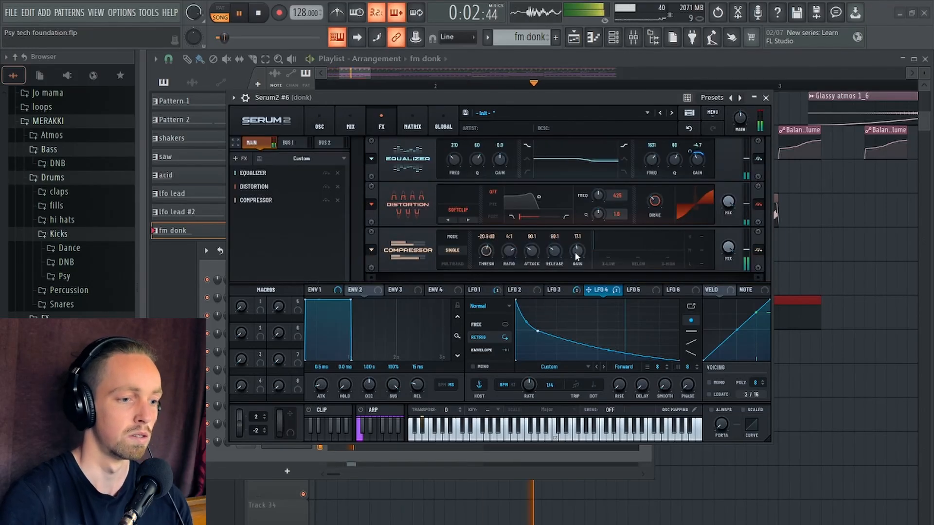
{"action": "left_click", "coordinate": [766, 97]}
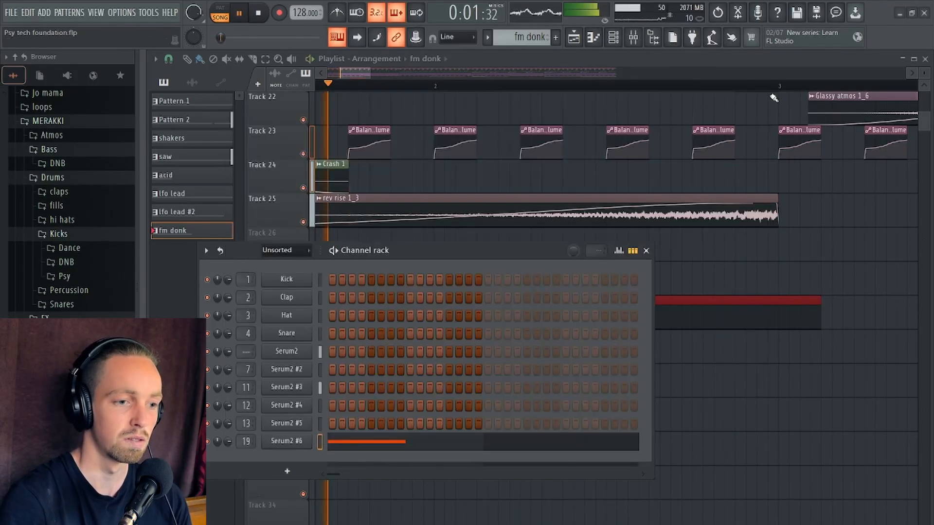
{"action": "left_click", "coordinate": [646, 249]}
{"action": "key", "text": "space"}
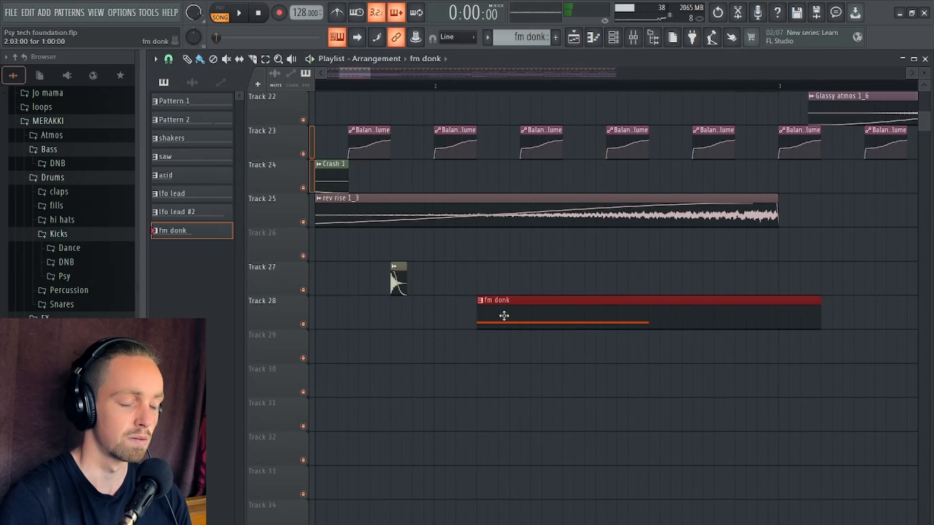
- Transpose the note in the fm donk pattern up one octave to D#3 and play the arrangement
{"action": "double_click", "coordinate": [500, 313]}
{"action": "key", "text": "Escape"}
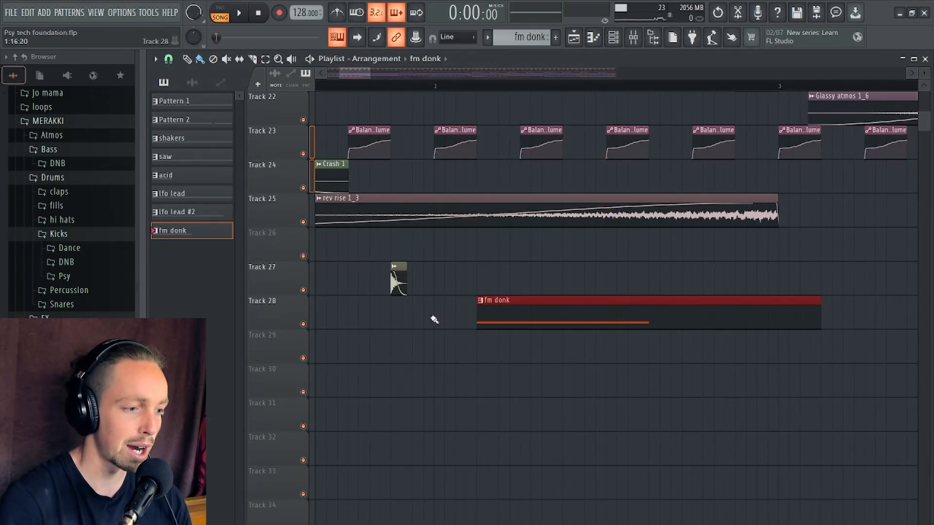
{"action": "double_click", "coordinate": [516, 317]}
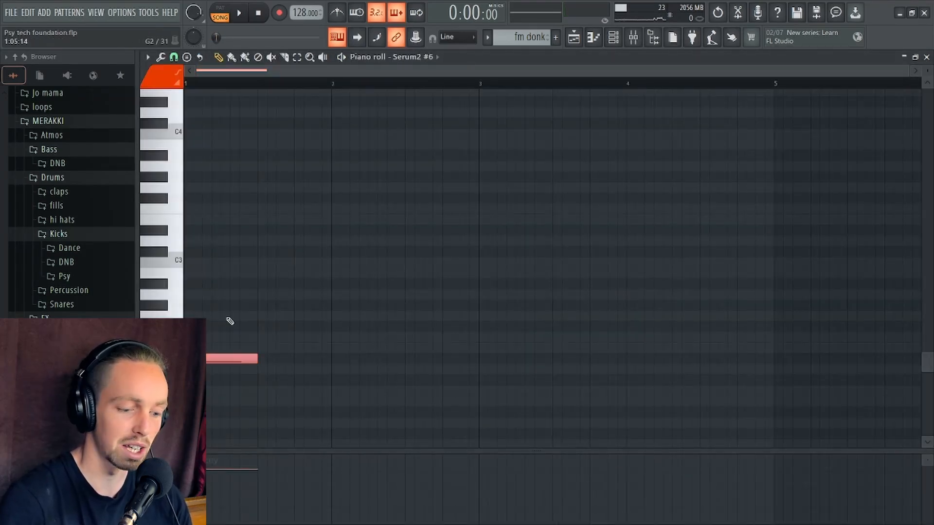
{"action": "key", "text": "ctrl+Up"}
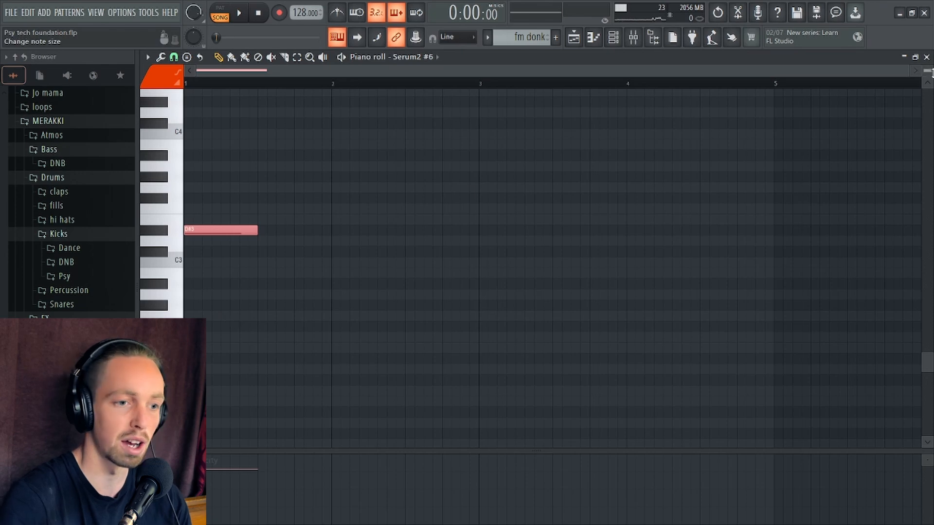
{"action": "left_click", "coordinate": [927, 57]}
{"action": "key", "text": "space"}
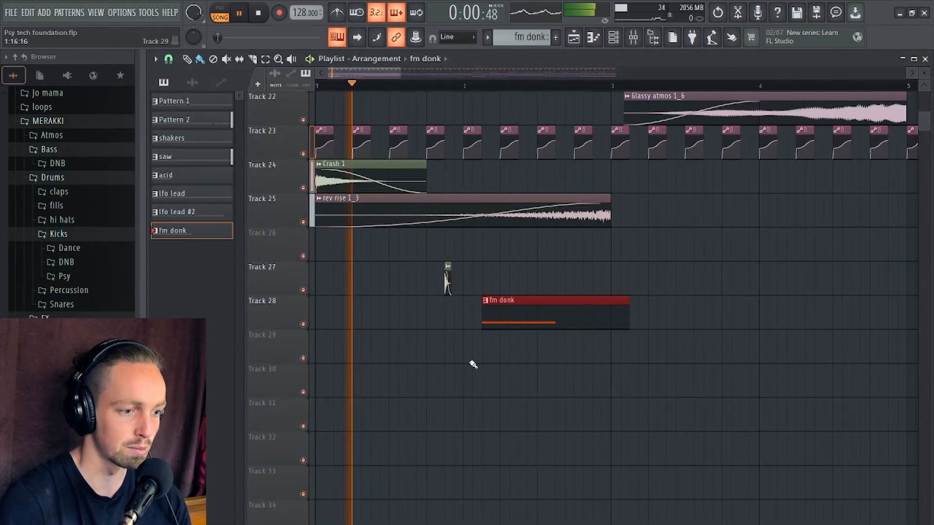
{"action": "scroll", "coordinate": [473, 377], "scroll_direction": "up", "scroll_amount": 2}
{"action": "scroll", "coordinate": [460, 380], "scroll_direction": "down", "scroll_amount": 3}
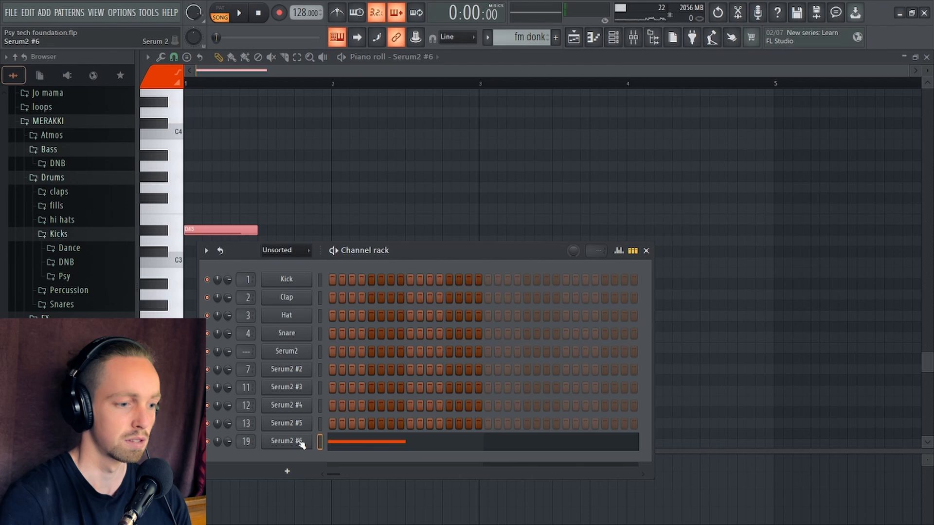
- Set the main volume of Serum2 #6 to 43 % while the arrangement plays, and close the synth and channel rack
{"action": "left_click", "coordinate": [287, 441]}
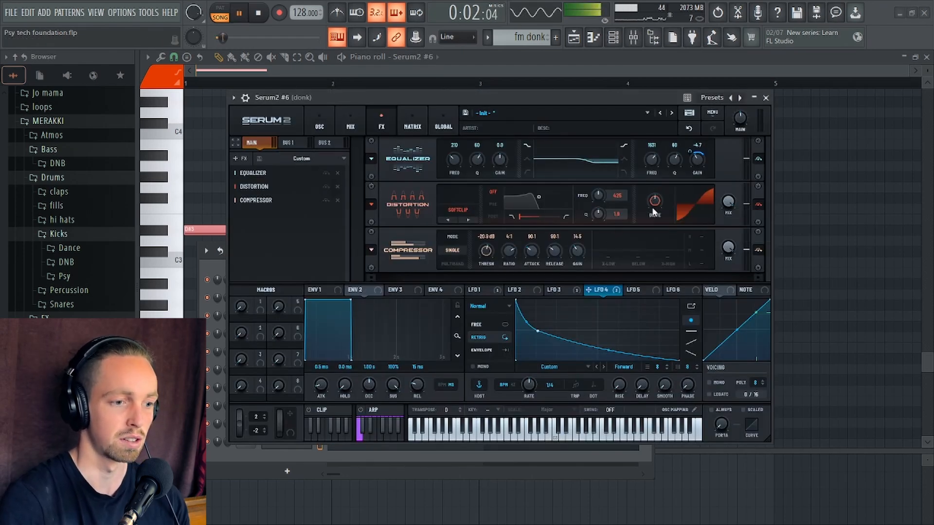
{"action": "mouse_move", "coordinate": [743, 126]}
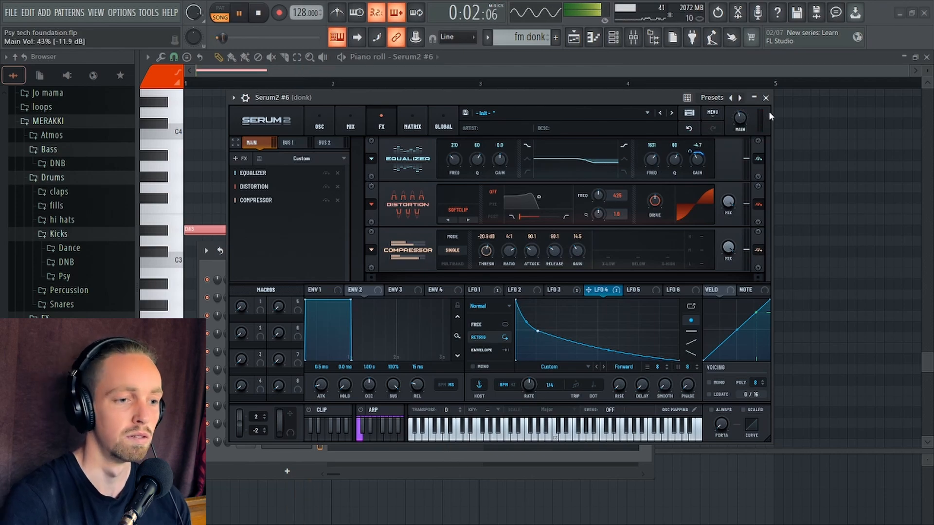
{"action": "left_click", "coordinate": [765, 97]}
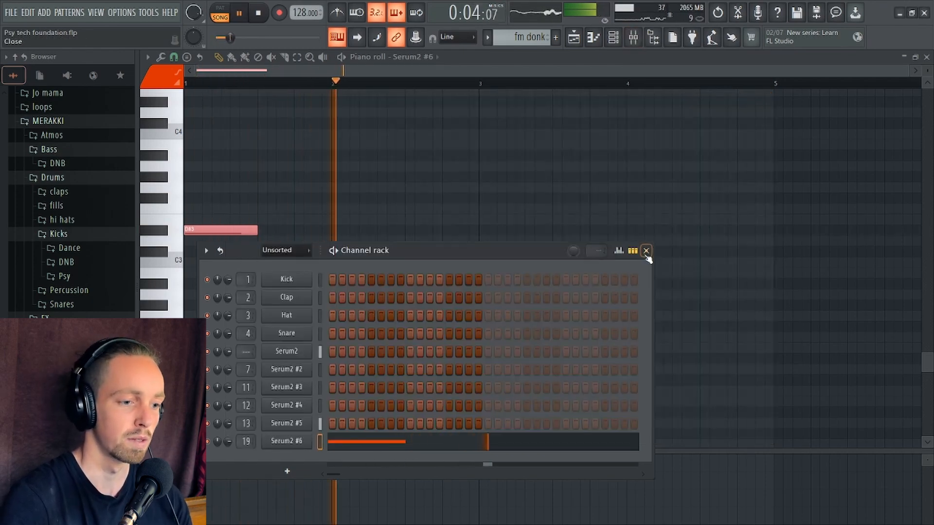
{"action": "key", "text": "space"}
{"action": "left_click", "coordinate": [646, 252]}
- Add Fruity WaveShaper to slot 3 of the donk mixer track, bend its curve gently upward, and close the mixer
{"action": "left_click", "coordinate": [633, 37]}
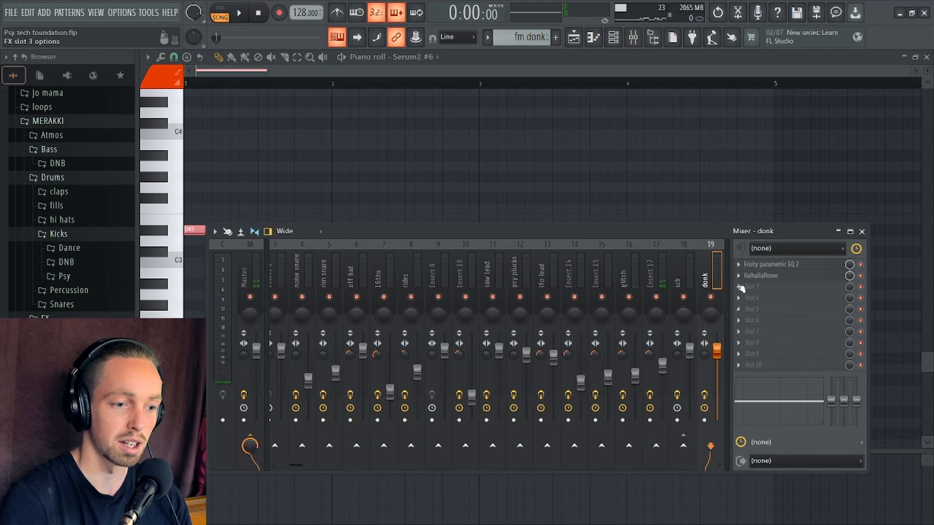
{"action": "left_click", "coordinate": [744, 290]}
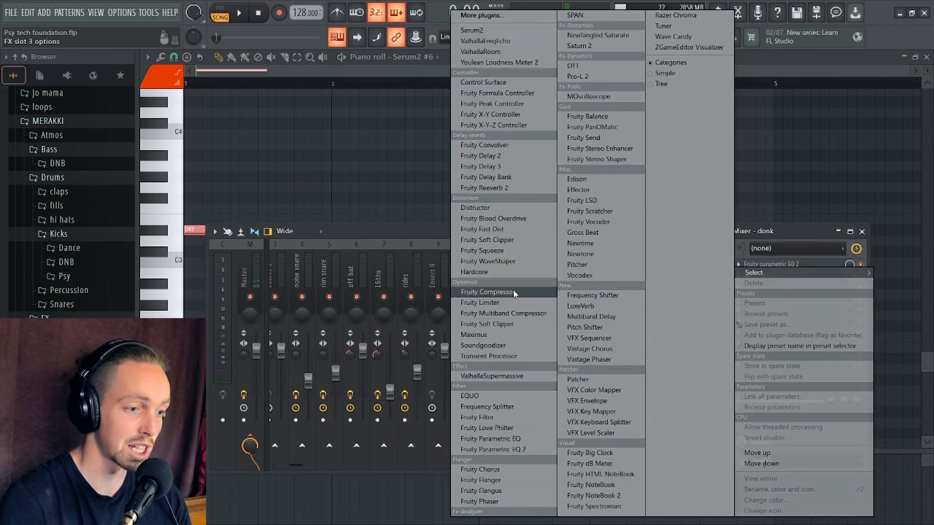
{"action": "left_click", "coordinate": [505, 261]}
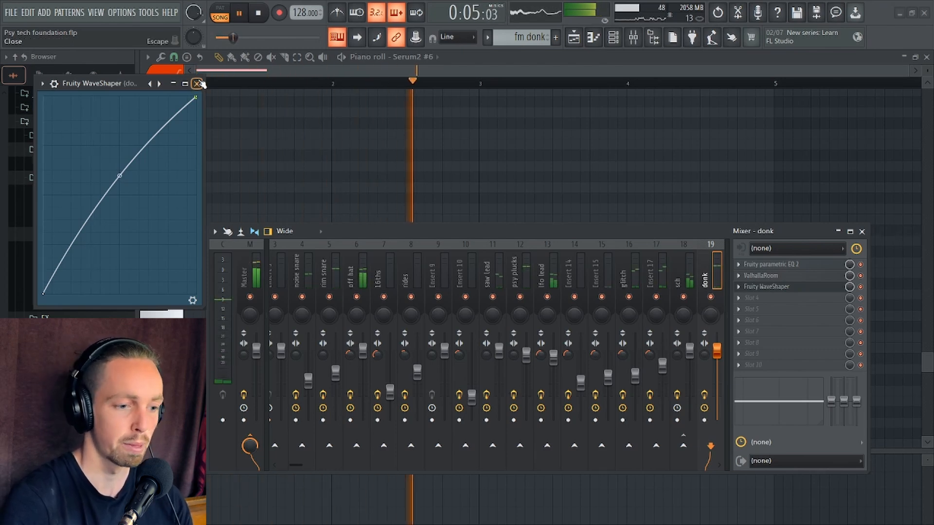
{"action": "left_click", "coordinate": [766, 286]}
{"action": "left_click", "coordinate": [861, 231]}
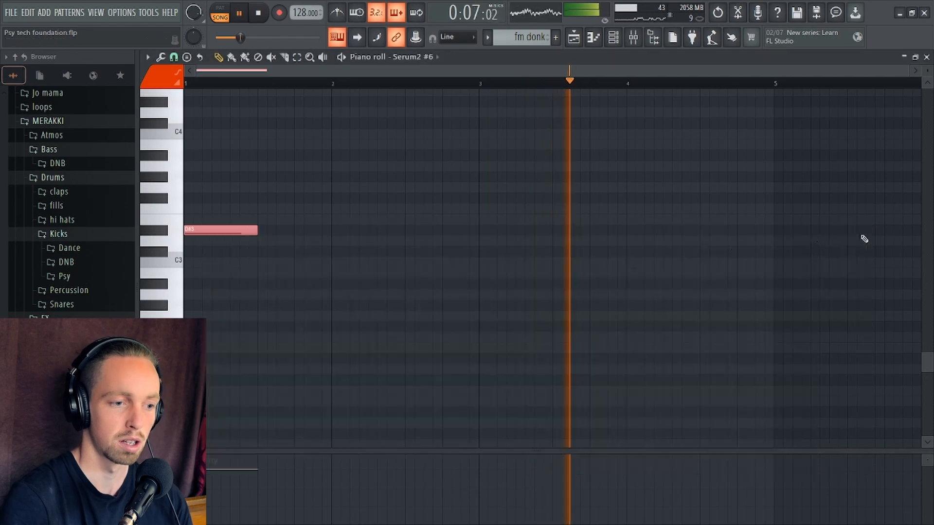
- Return to the playlist and place a second fm donk clip on Track 27 starting at 10:03:00
{"action": "left_click", "coordinate": [926, 57]}
{"action": "scroll", "coordinate": [462, 325], "scroll_direction": "down", "scroll_amount": 3}
{"action": "scroll", "coordinate": [461, 325], "scroll_direction": "down", "scroll_amount": 3}
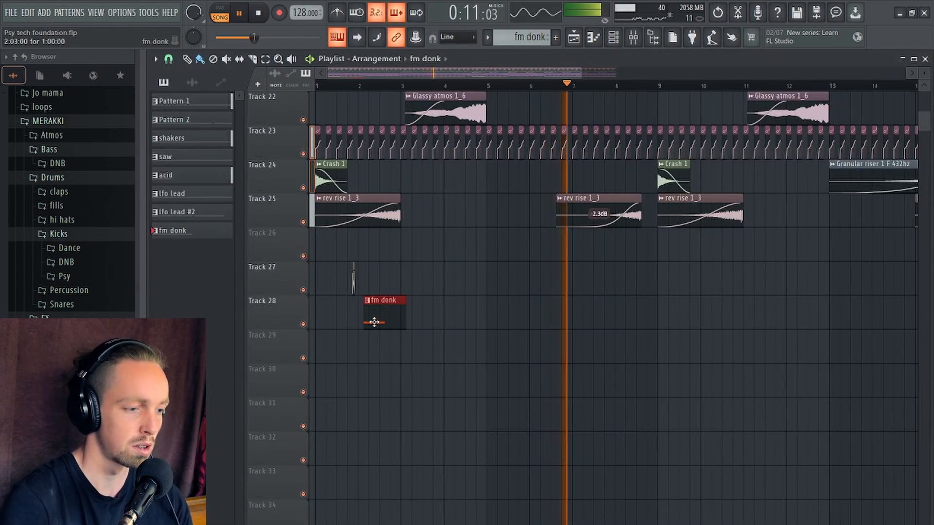
{"action": "scroll", "coordinate": [375, 319], "scroll_direction": "down", "scroll_amount": 2}
{"action": "scroll", "coordinate": [481, 335], "scroll_direction": "up", "scroll_amount": 2}
{"action": "scroll", "coordinate": [478, 359], "scroll_direction": "up", "scroll_amount": 5}
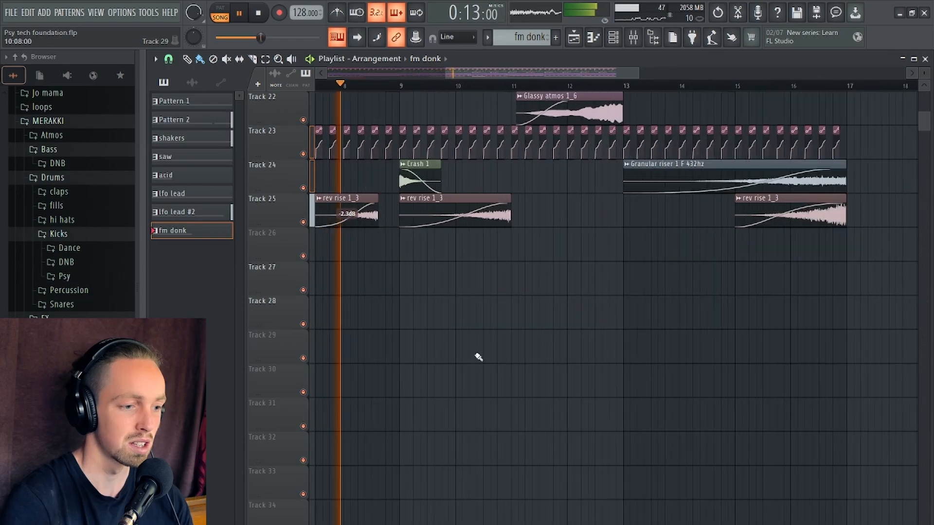
{"action": "scroll", "coordinate": [470, 357], "scroll_direction": "down", "scroll_amount": 2}
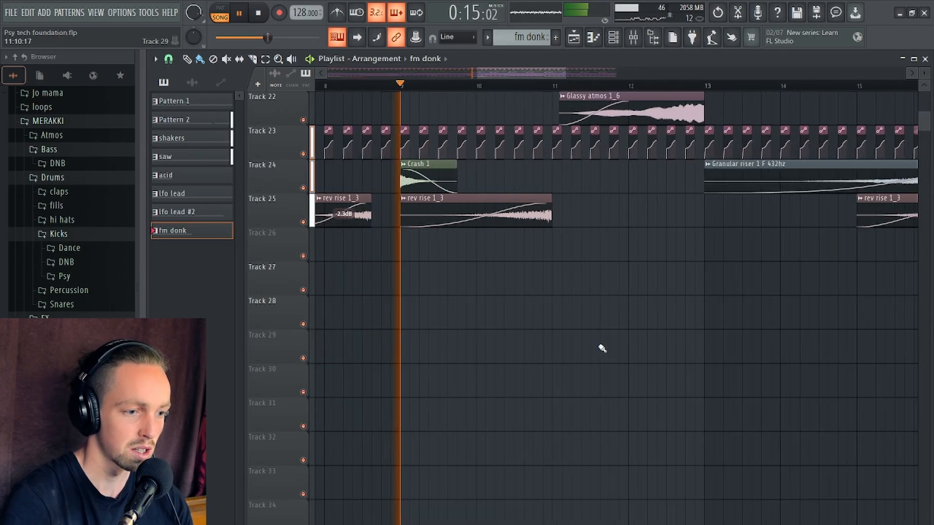
{"action": "scroll", "coordinate": [489, 358], "scroll_direction": "up", "scroll_amount": 7}
{"action": "scroll", "coordinate": [487, 354], "scroll_direction": "down", "scroll_amount": 6}
{"action": "scroll", "coordinate": [435, 336], "scroll_direction": "up", "scroll_amount": 4}
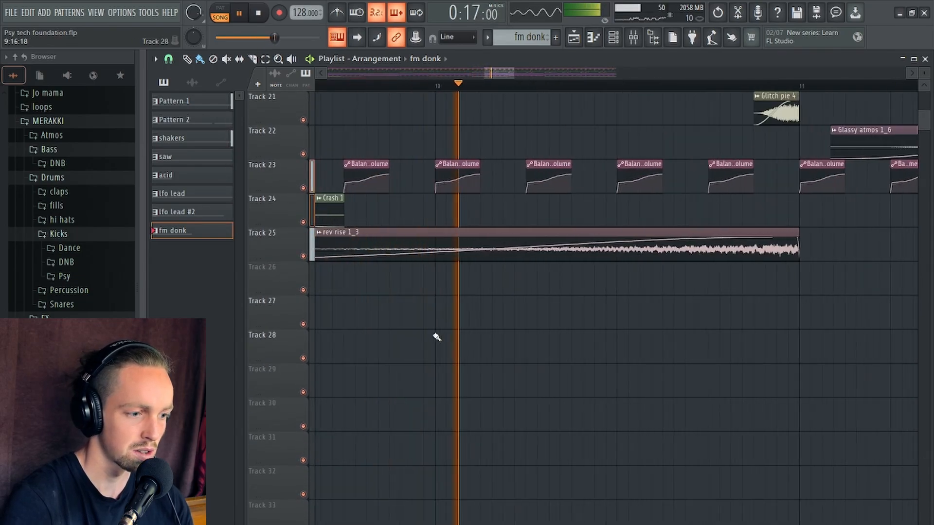
{"action": "key", "text": "space"}
{"action": "left_click", "coordinate": [482, 319]}
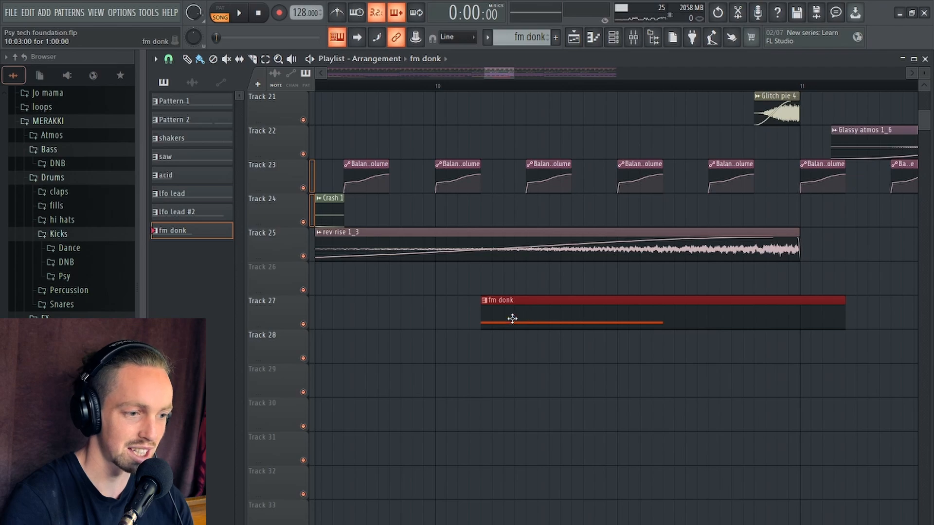
- Play the arrangement from the start to audition both fm donk clips in context
{"action": "scroll", "coordinate": [487, 331], "scroll_direction": "down", "scroll_amount": 8}
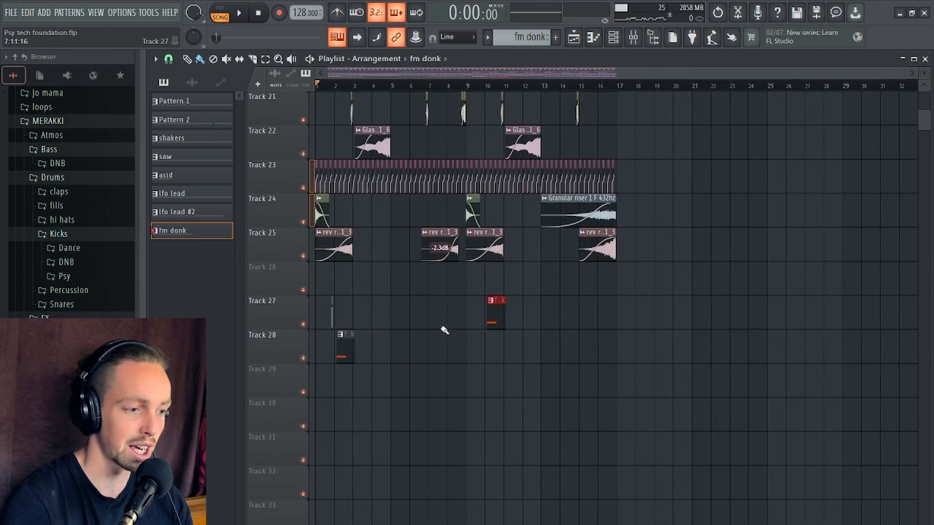
{"action": "key", "text": "space"}
{"action": "scroll", "coordinate": [355, 407], "scroll_direction": "up", "scroll_amount": 4}
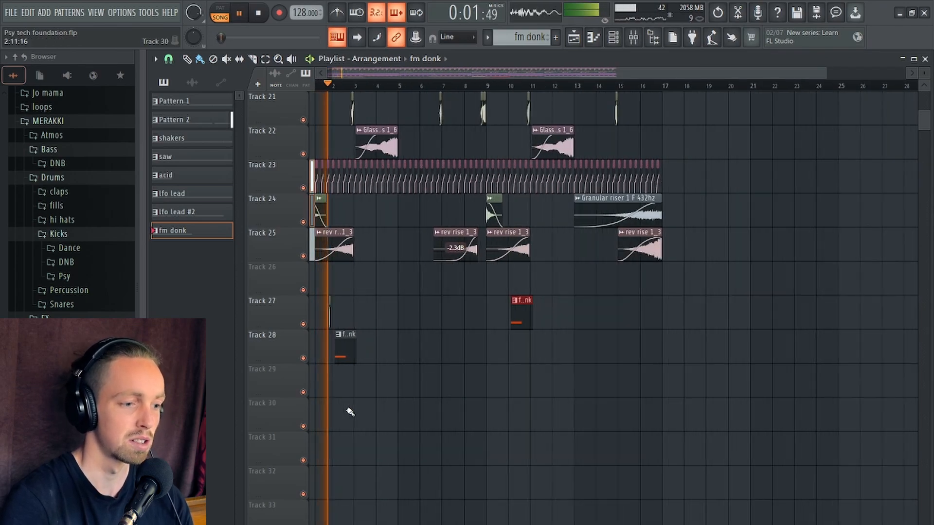
{"action": "scroll", "coordinate": [351, 409], "scroll_direction": "down", "scroll_amount": 3}
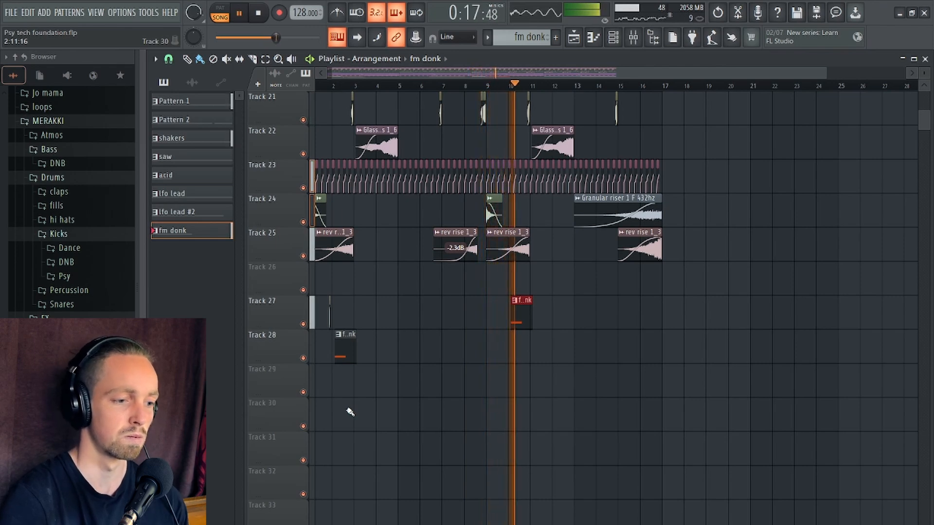
{"action": "scroll", "coordinate": [509, 365], "scroll_direction": "up", "scroll_amount": 5}
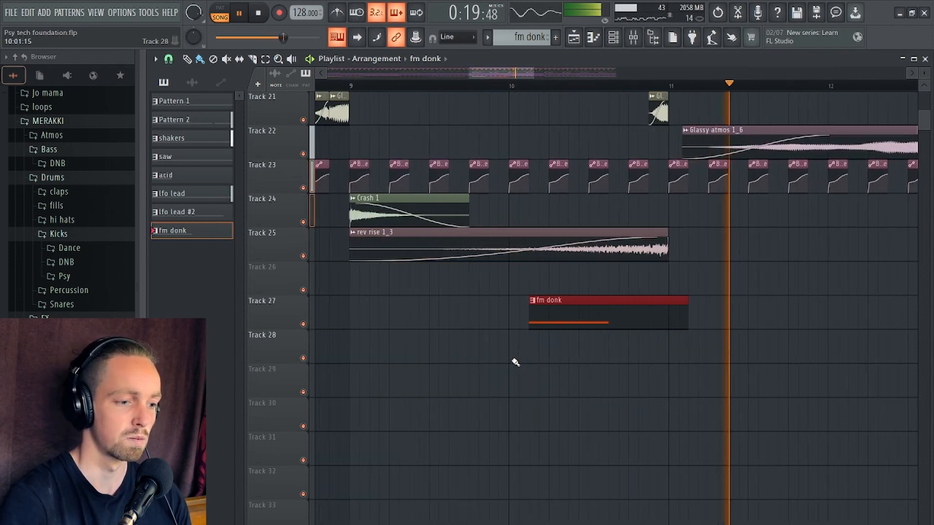
{"action": "scroll", "coordinate": [547, 358], "scroll_direction": "up", "scroll_amount": 3}
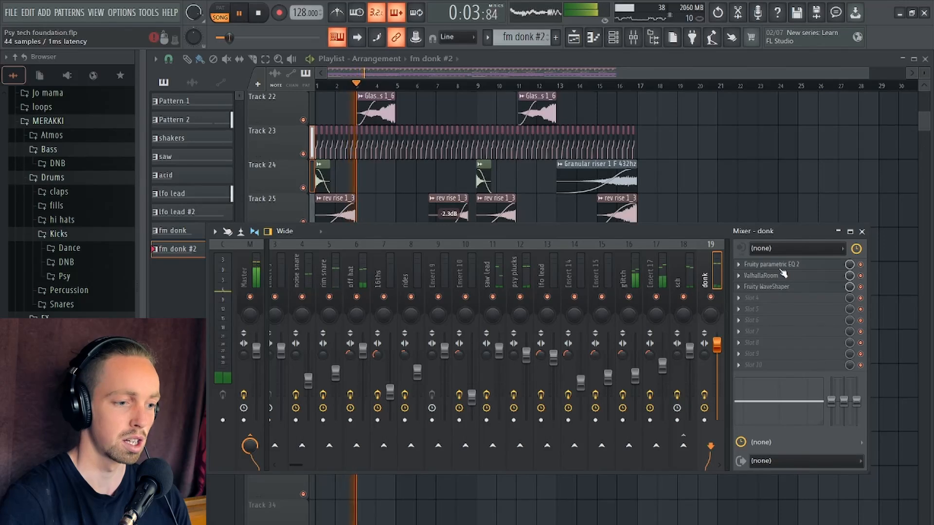
- Boost the high shelf of the donk track's Fruity Parametric EQ 2 by 5.4 dB at 647 Hz, and close the EQ
{"action": "left_click", "coordinate": [773, 265]}
{"action": "key", "text": "space"}
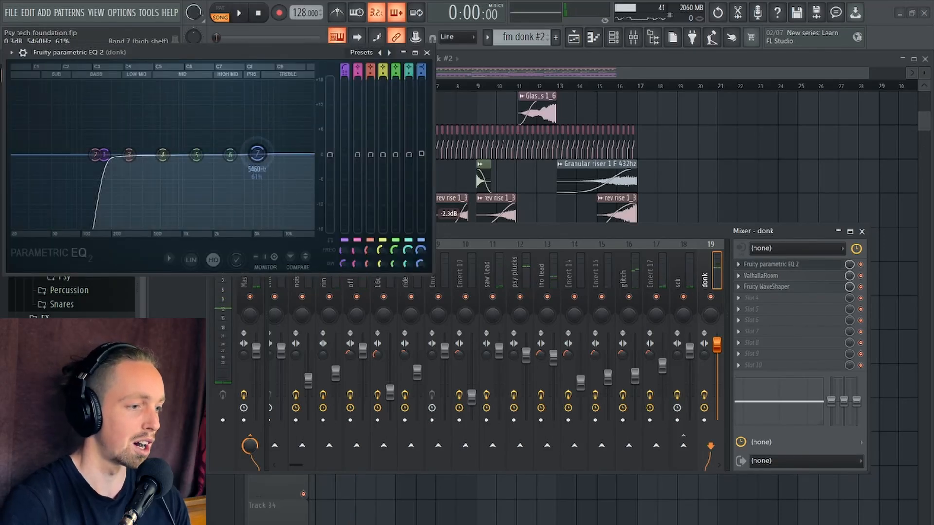
{"action": "left_click_drag", "start_coordinate": [257, 155], "coordinate": [170, 138]}
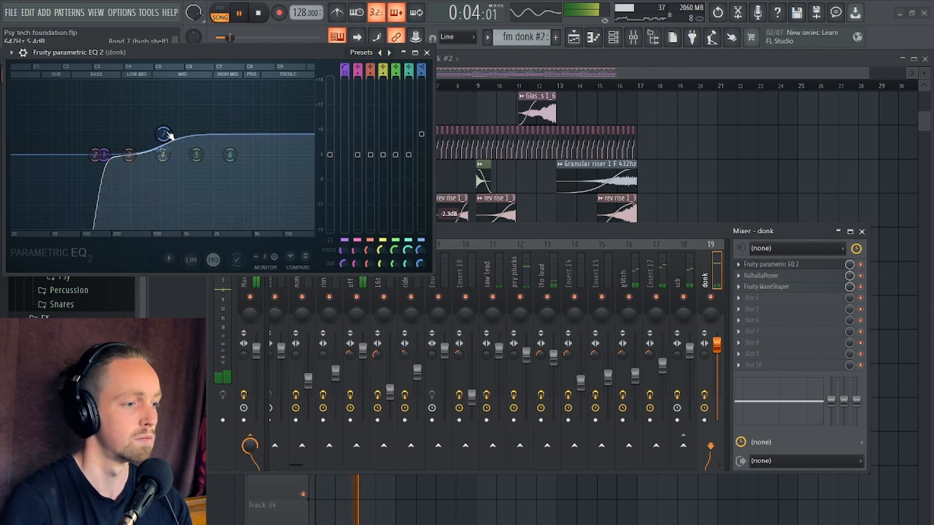
{"action": "left_click", "coordinate": [427, 52]}
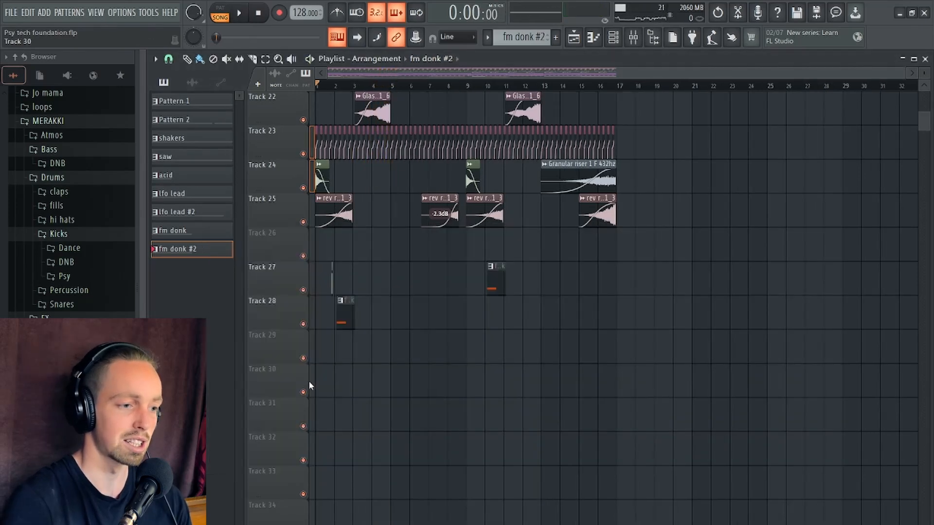
- Examine the first fm donk clip's placement around bar 2 and review the oscillator and FM warp settings in Serum2 #6 during playback
{"action": "scroll", "coordinate": [308, 381], "scroll_direction": "up", "scroll_amount": 7}
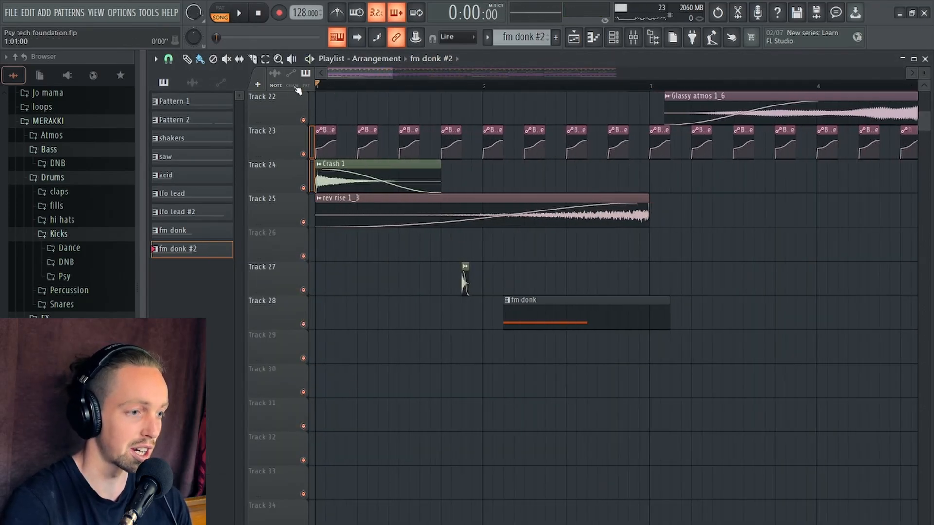
{"action": "scroll", "coordinate": [498, 377], "scroll_direction": "down", "scroll_amount": 3}
{"action": "scroll", "coordinate": [498, 377], "scroll_direction": "down", "scroll_amount": 3}
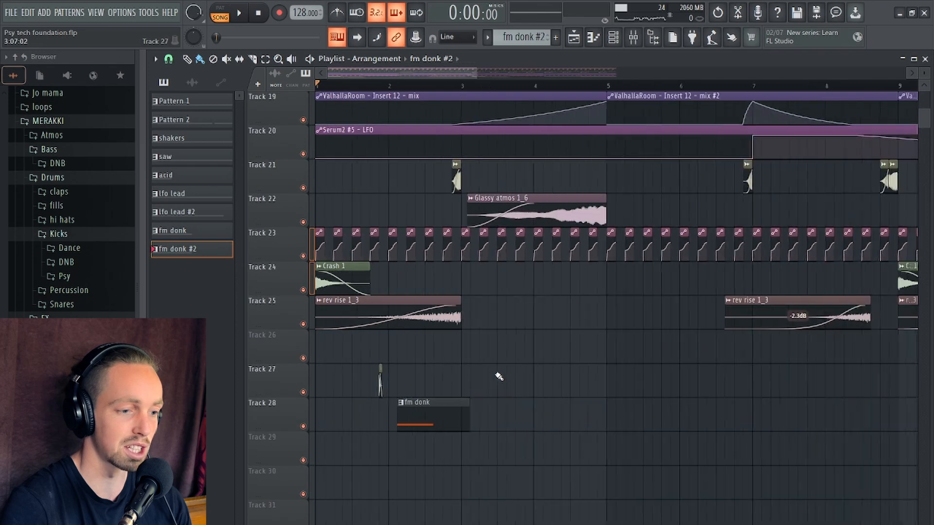
{"action": "scroll", "coordinate": [396, 454], "scroll_direction": "up", "scroll_amount": 2}
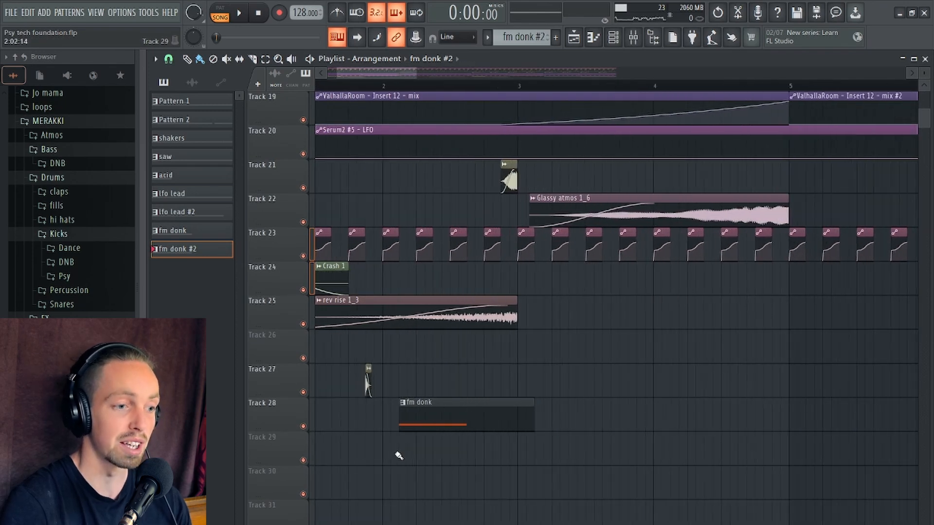
{"action": "scroll", "coordinate": [336, 100], "scroll_direction": "down", "scroll_amount": 4}
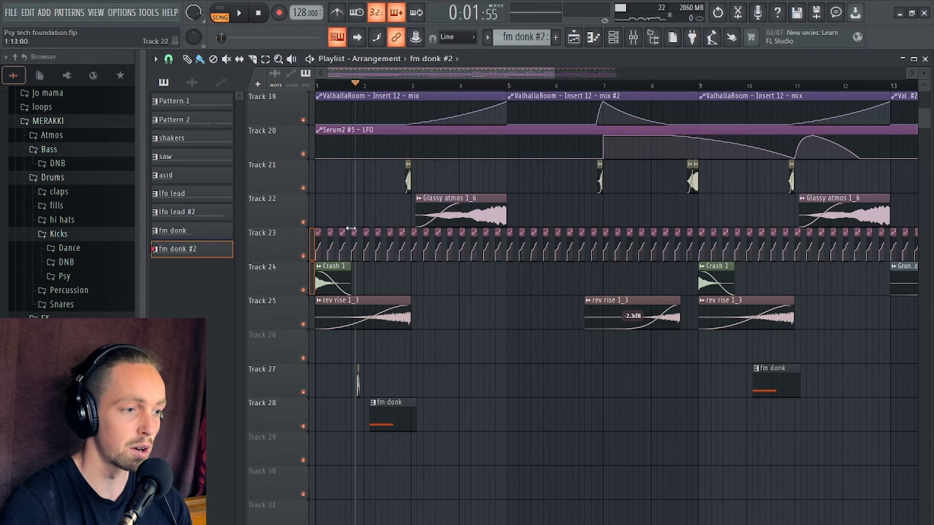
{"action": "scroll", "coordinate": [415, 112], "scroll_direction": "up", "scroll_amount": 3}
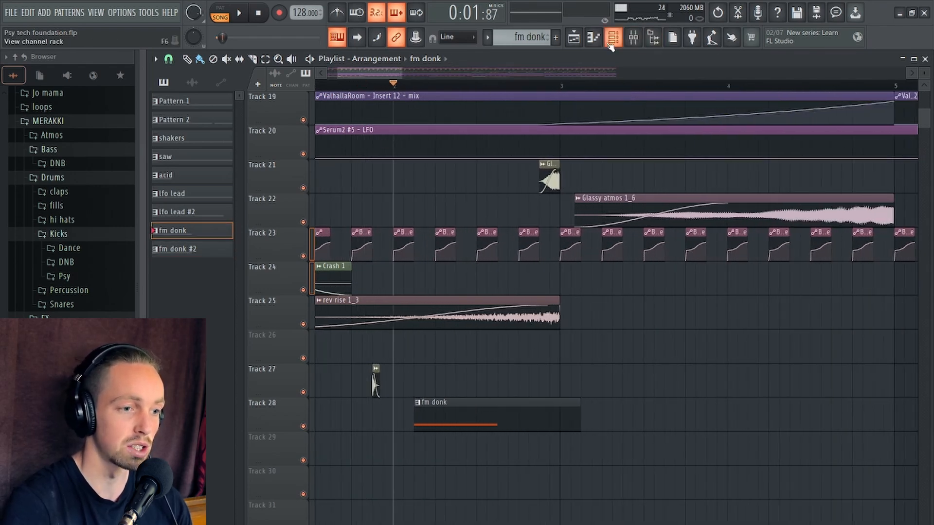
{"action": "left_click", "coordinate": [611, 43]}
{"action": "left_click", "coordinate": [288, 443]}
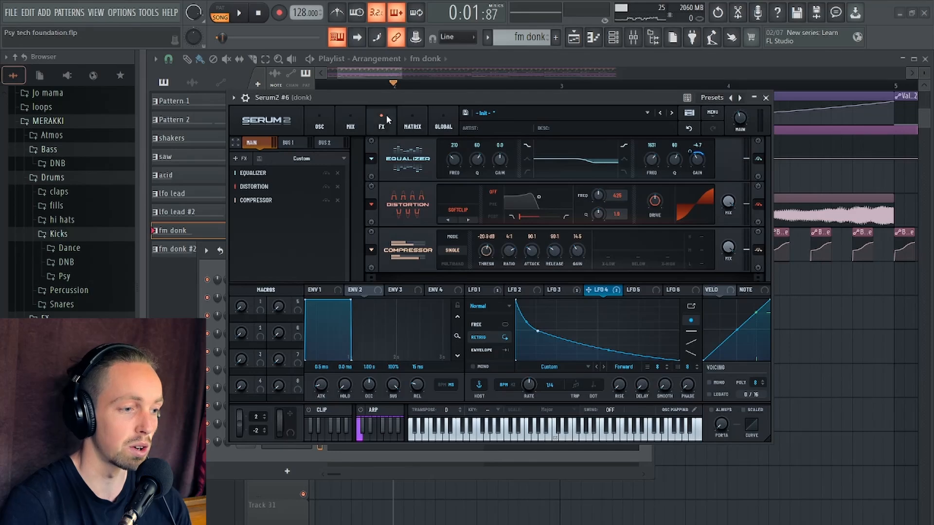
{"action": "left_click", "coordinate": [321, 123]}
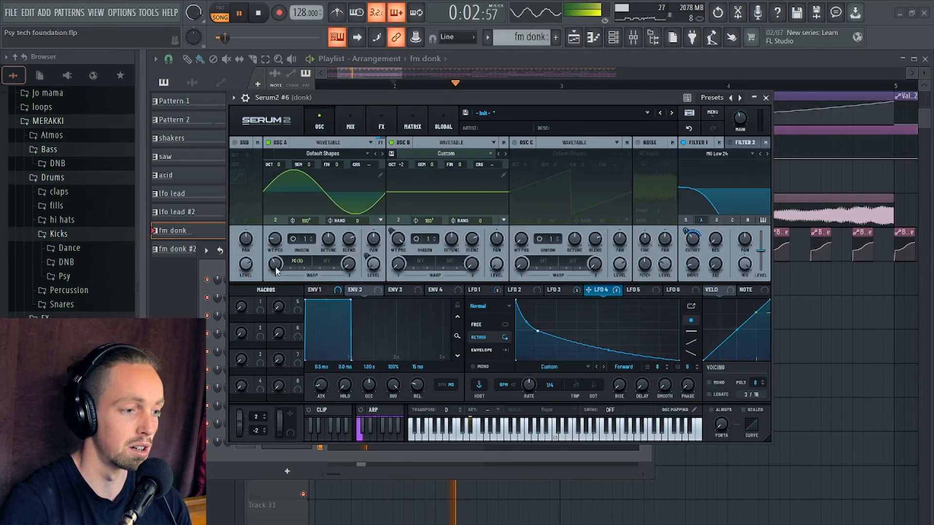
- Close Serum2 #6 and the channel rack, and play the full arrangement from the start
{"action": "left_click", "coordinate": [766, 98]}
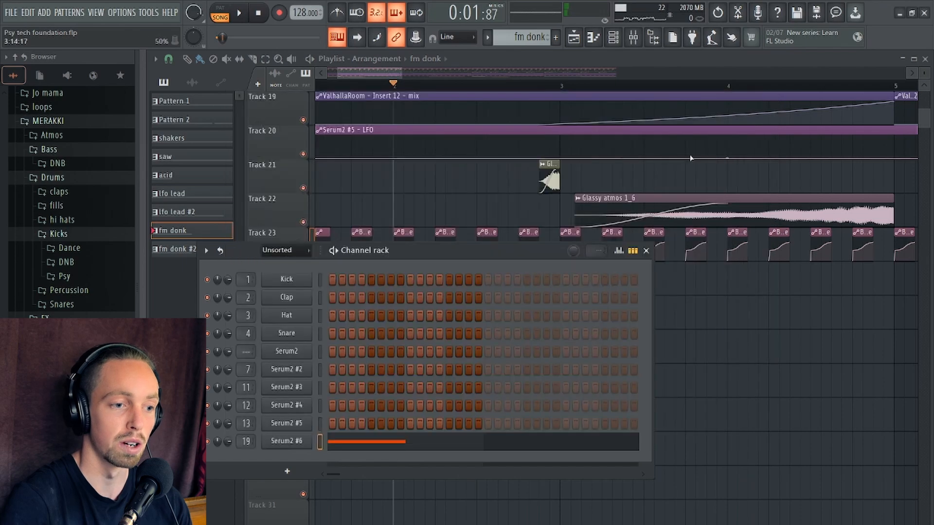
{"action": "left_click", "coordinate": [646, 251]}
{"action": "scroll", "coordinate": [535, 250], "scroll_direction": "down", "scroll_amount": 6}
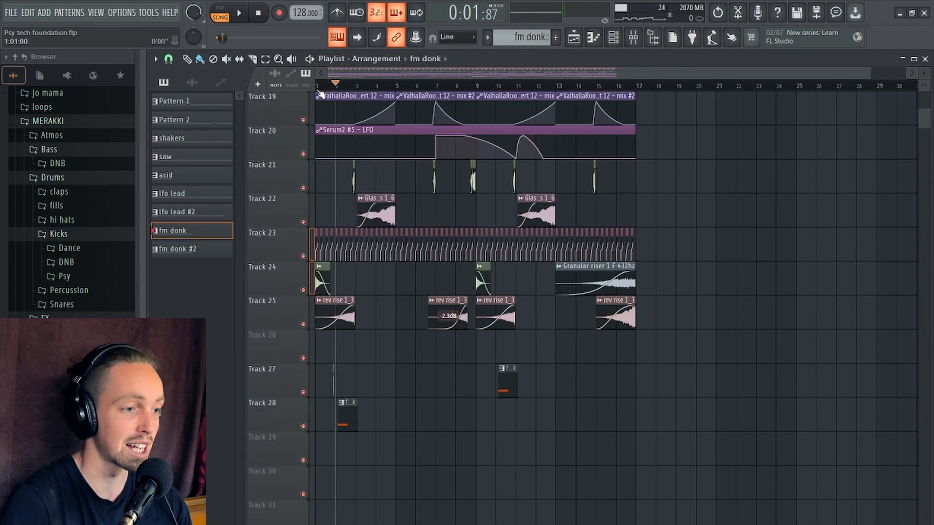
{"action": "key", "text": "space"}
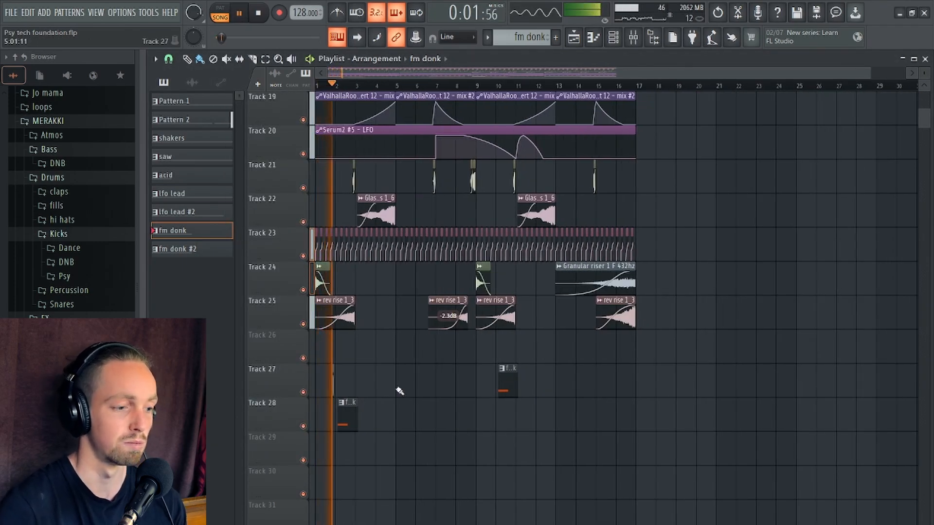